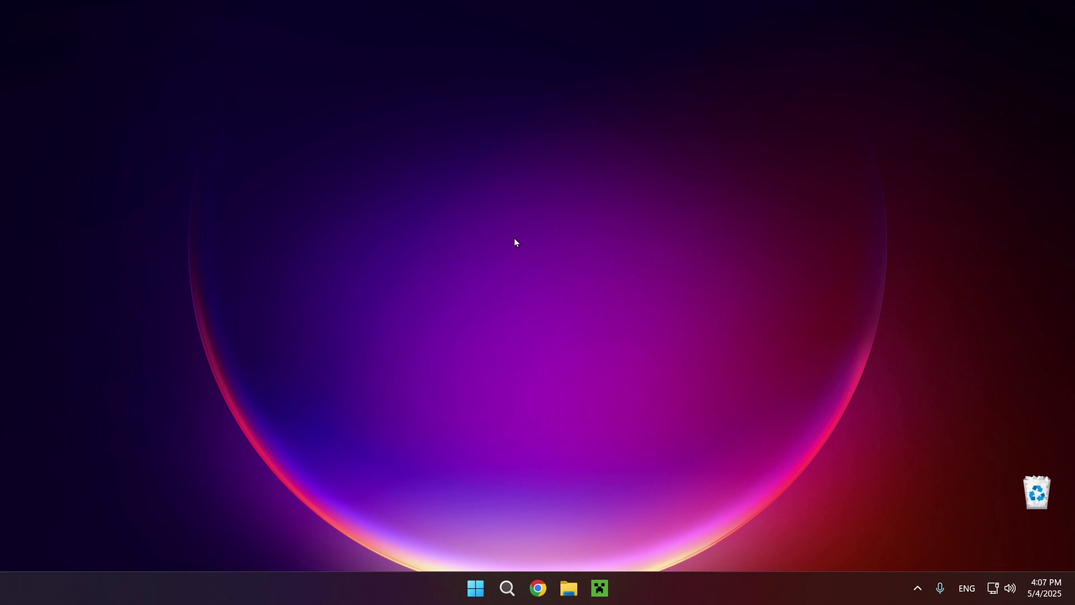
- Open Chrome, search the web for "modrinth" and open the Modrinth website
click(535, 598)
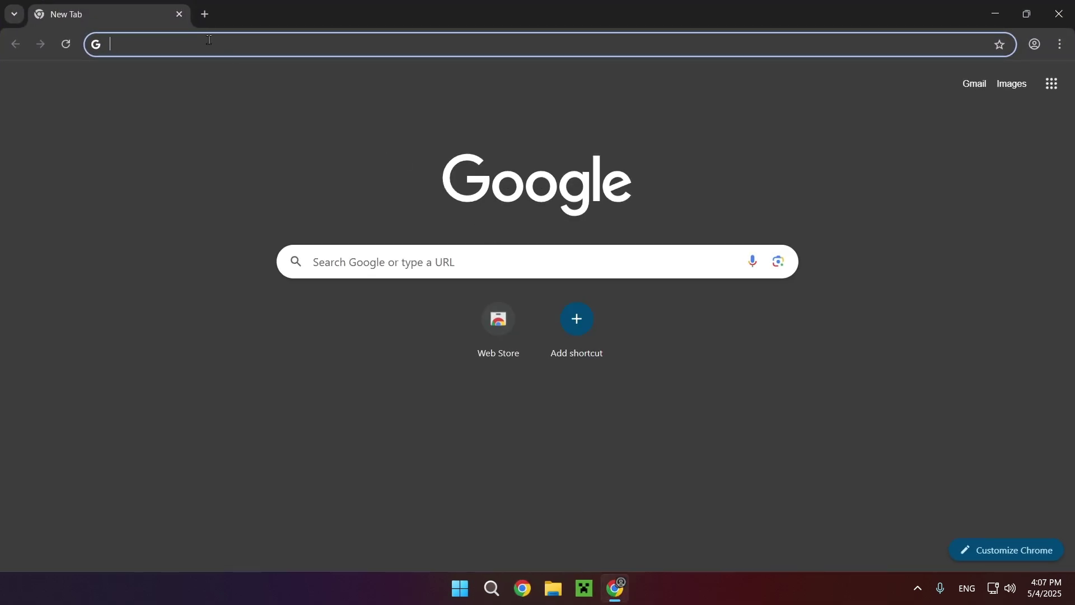
text(modrinth)
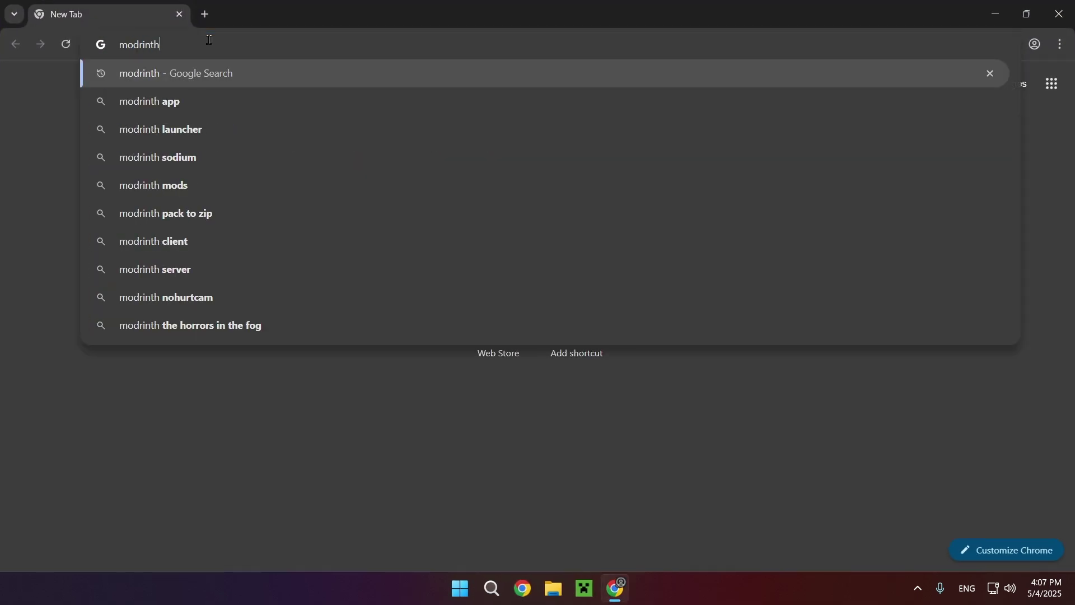
key(Return)
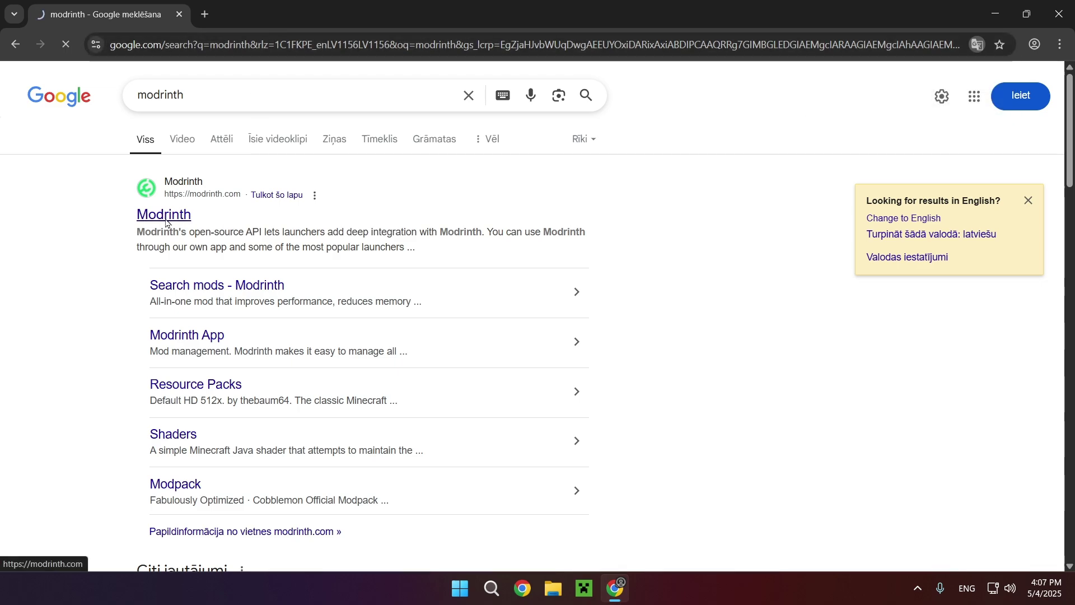
click(166, 217)
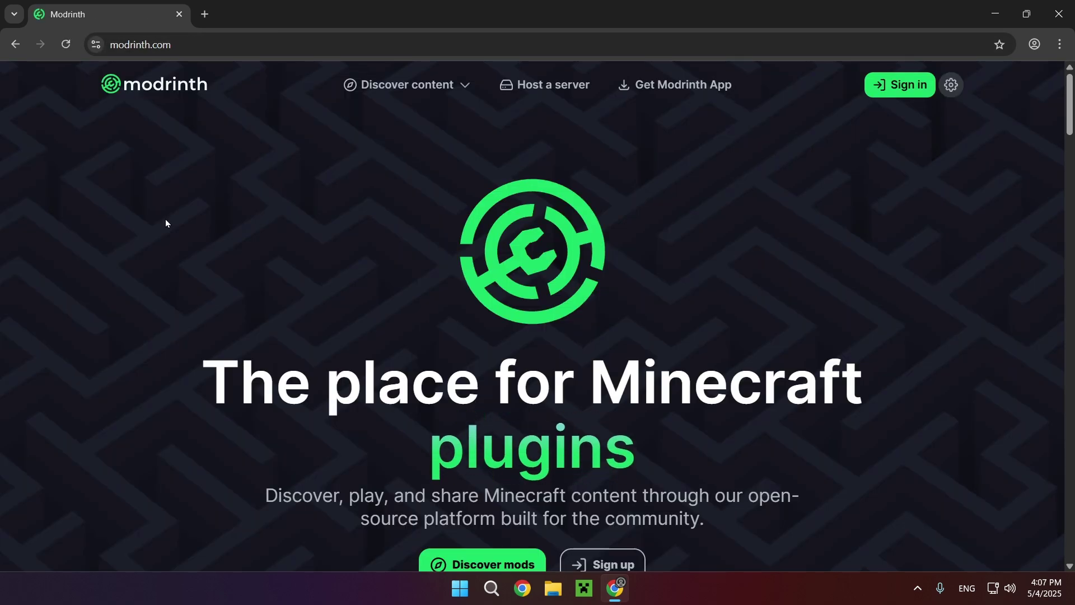
- Browse Modrinth's shaders, agreeing to the privacy notice, and open the Solas Shader page
click(347, 90)
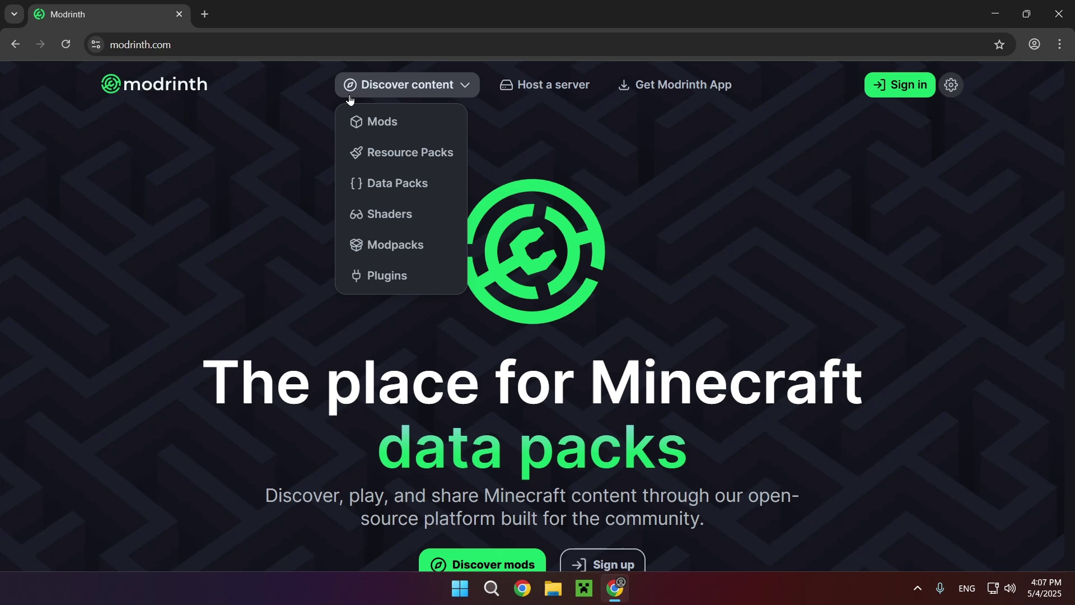
click(376, 221)
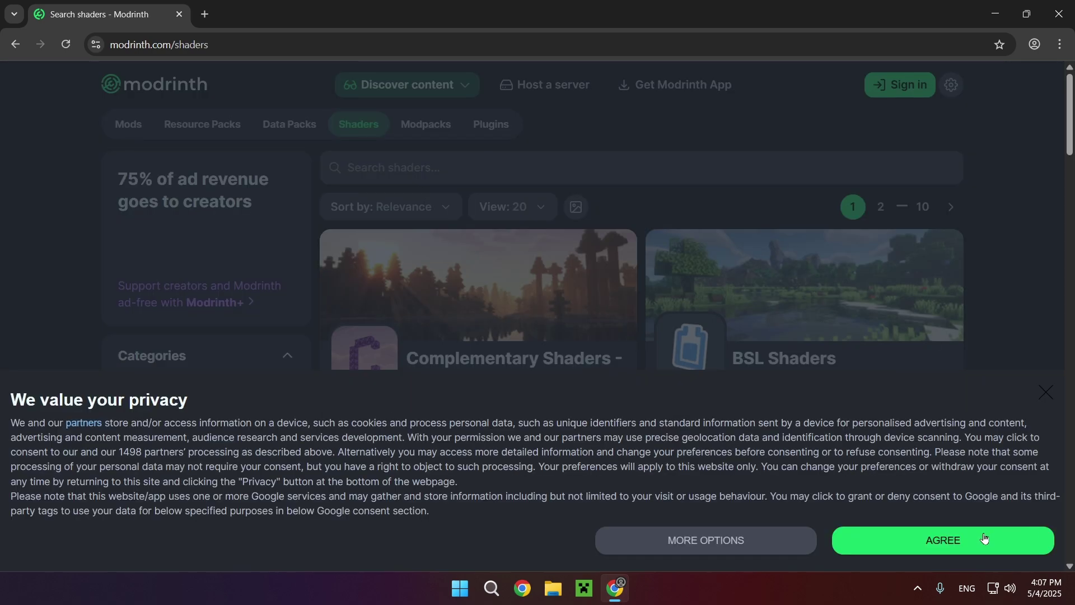
click(984, 539)
scroll(946, 310, down, 12)
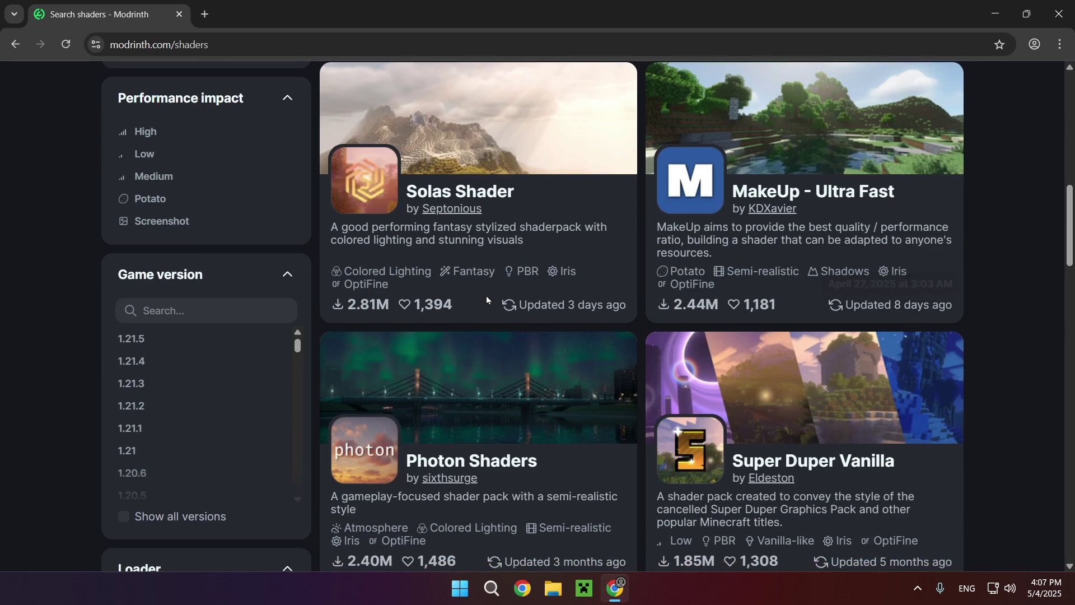
click(443, 191)
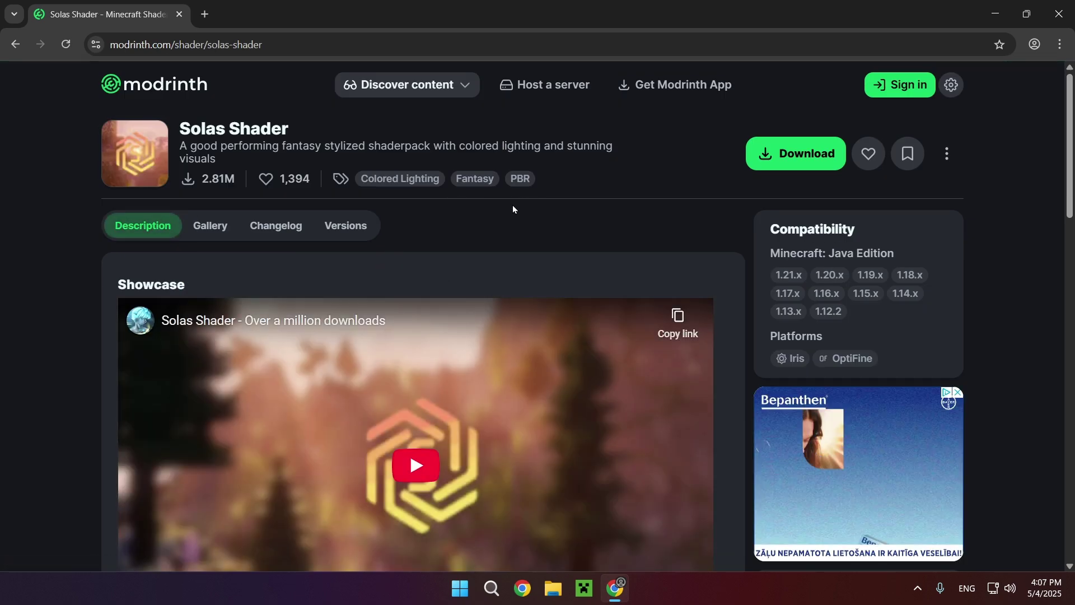
- Download Solas Shader for game version 1.21.5 and the Iris platform
click(796, 153)
click(498, 357)
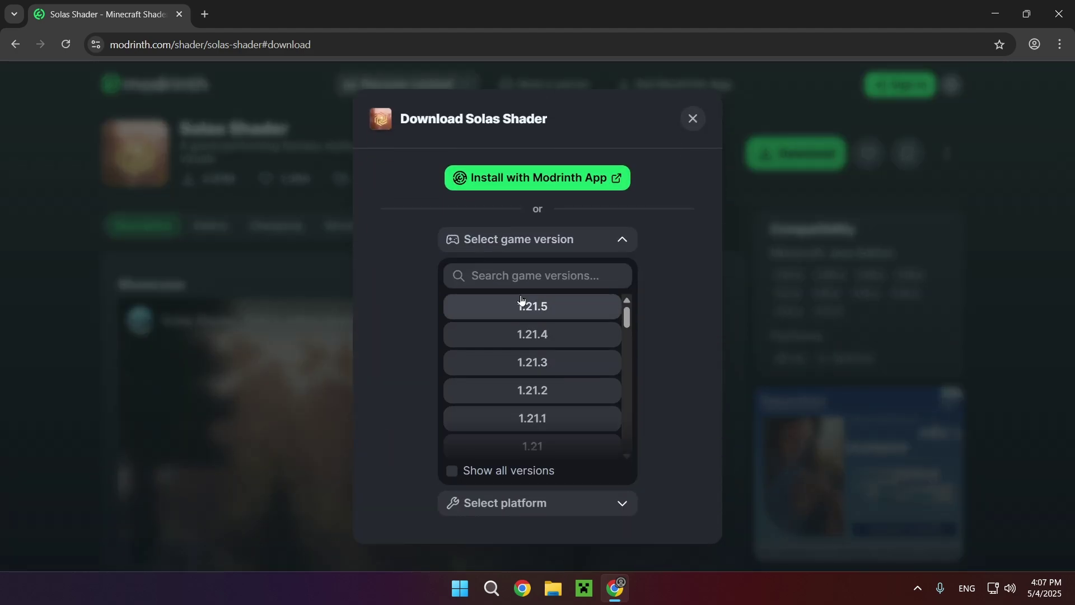
click(523, 305)
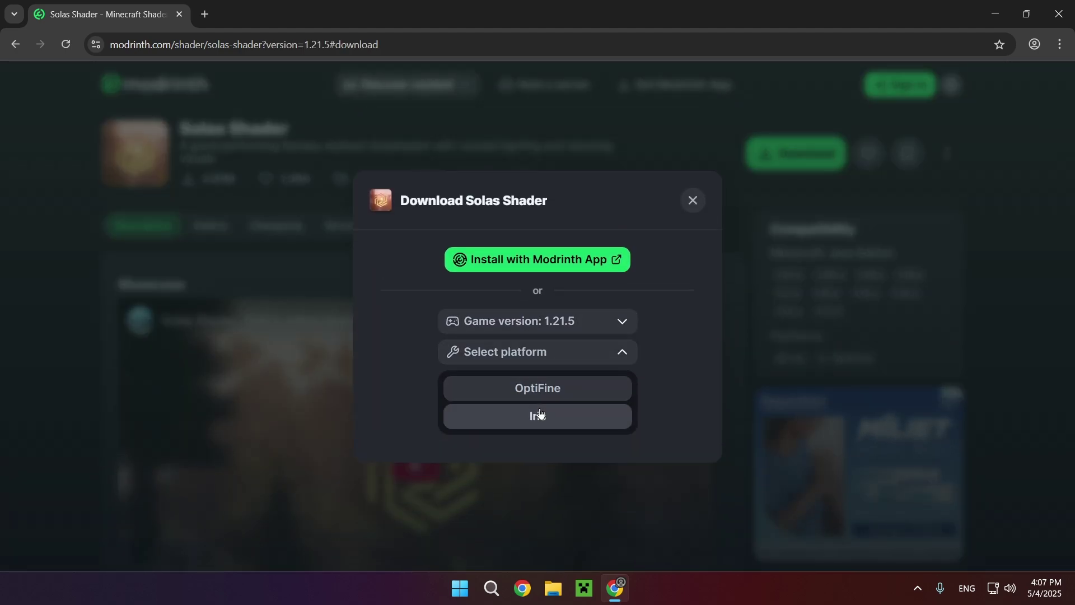
click(537, 418)
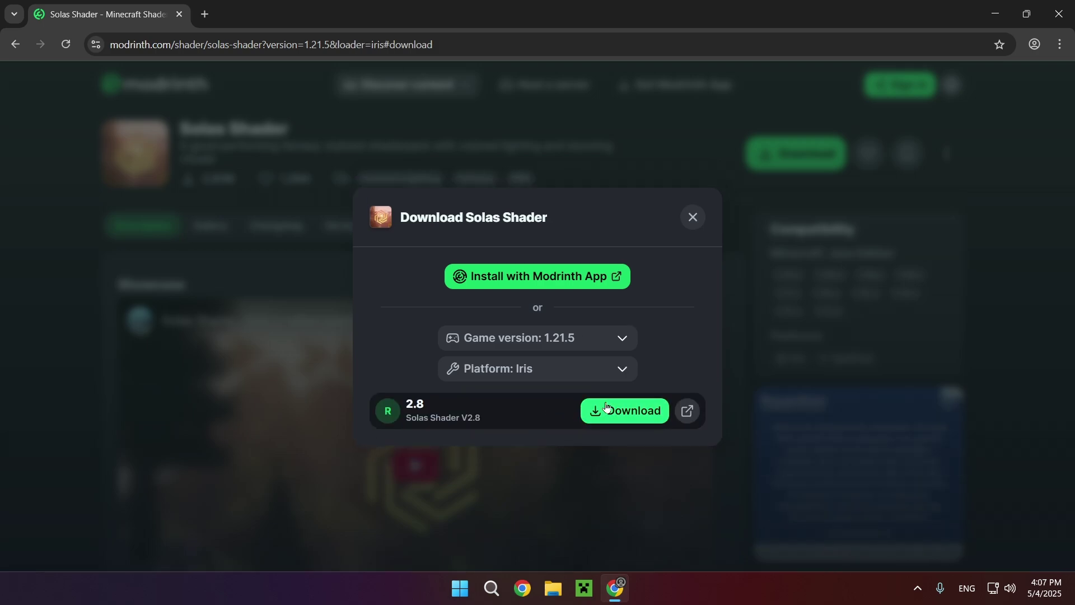
click(620, 413)
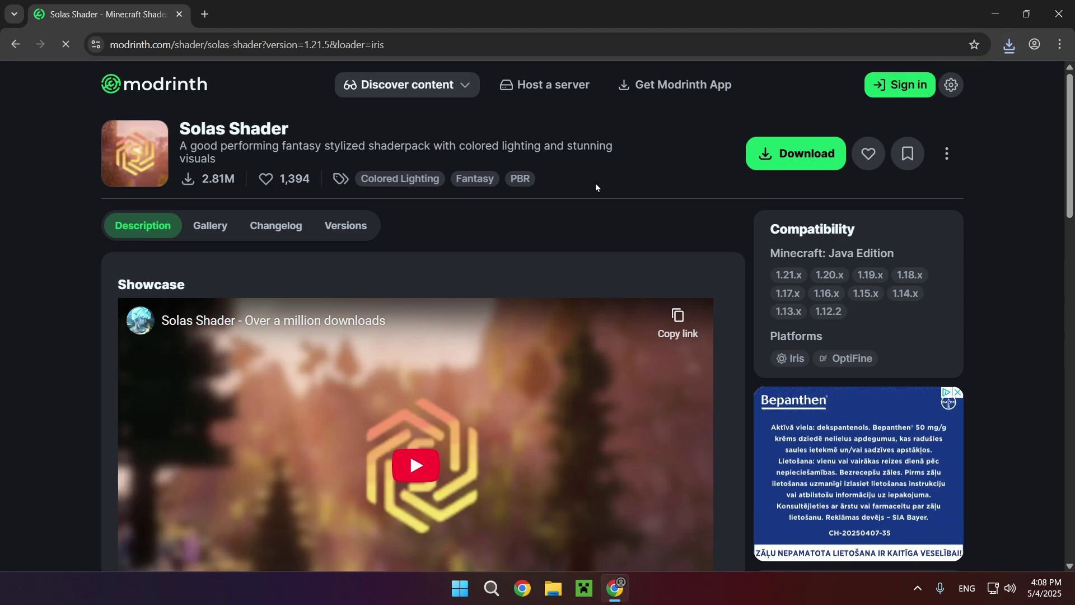
- Browse Modrinth's mods and open the Iris Shaders page
click(400, 87)
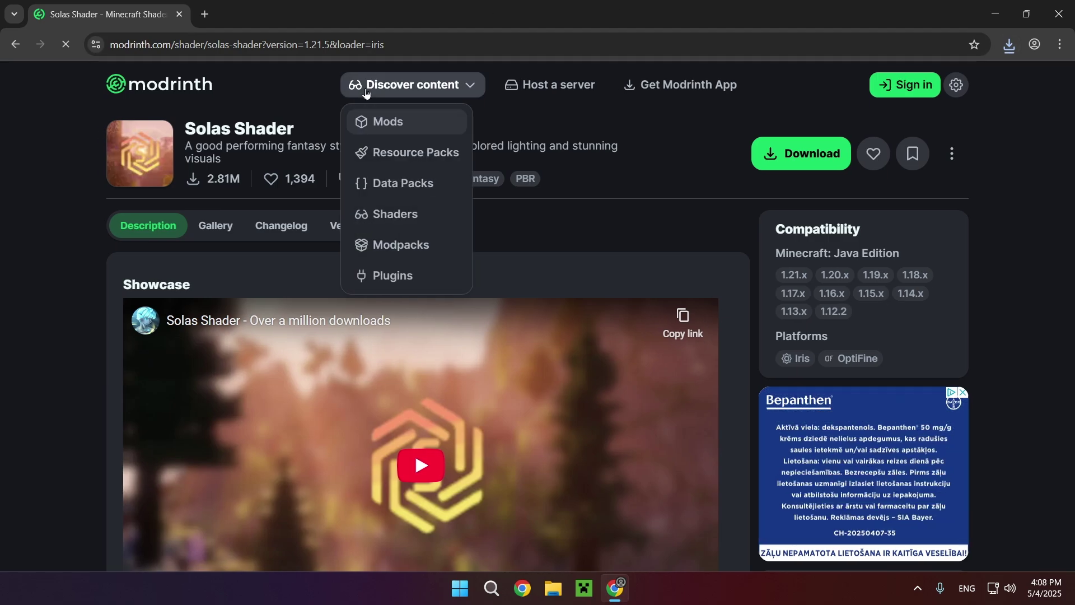
click(396, 127)
scroll(441, 292, down, 4)
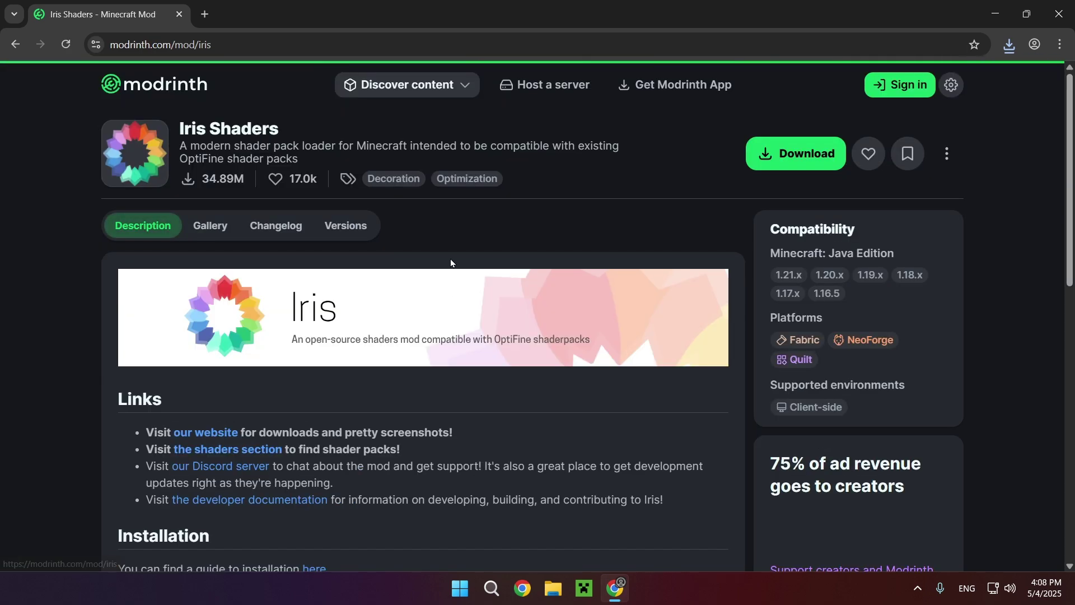
- Open the 1.8.11+1.21.5-fabric version of Iris Shaders and download it
click(356, 233)
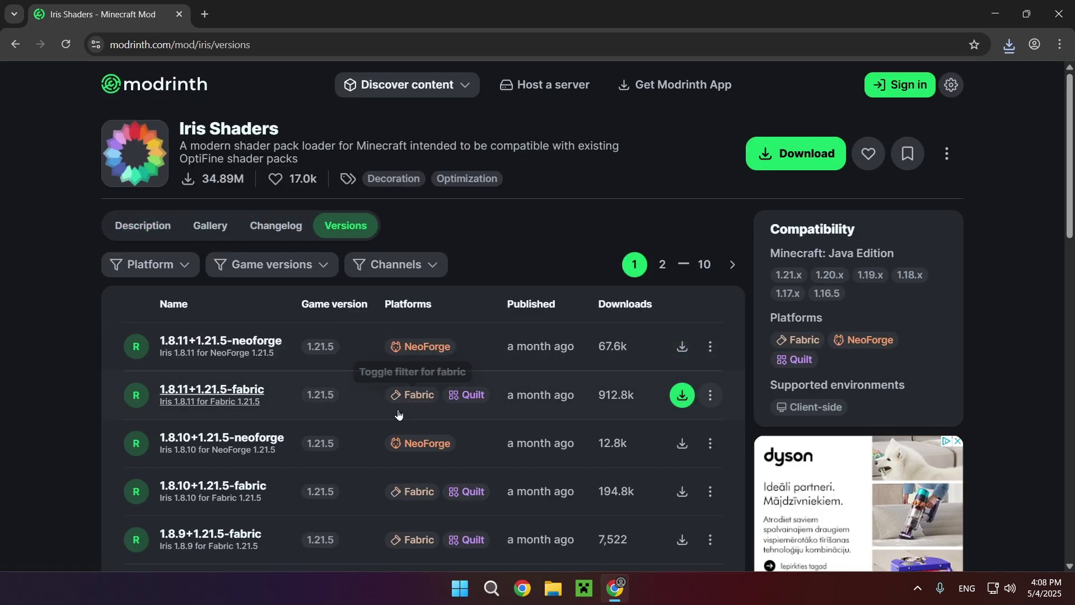
click(228, 381)
scroll(359, 286, down, 5)
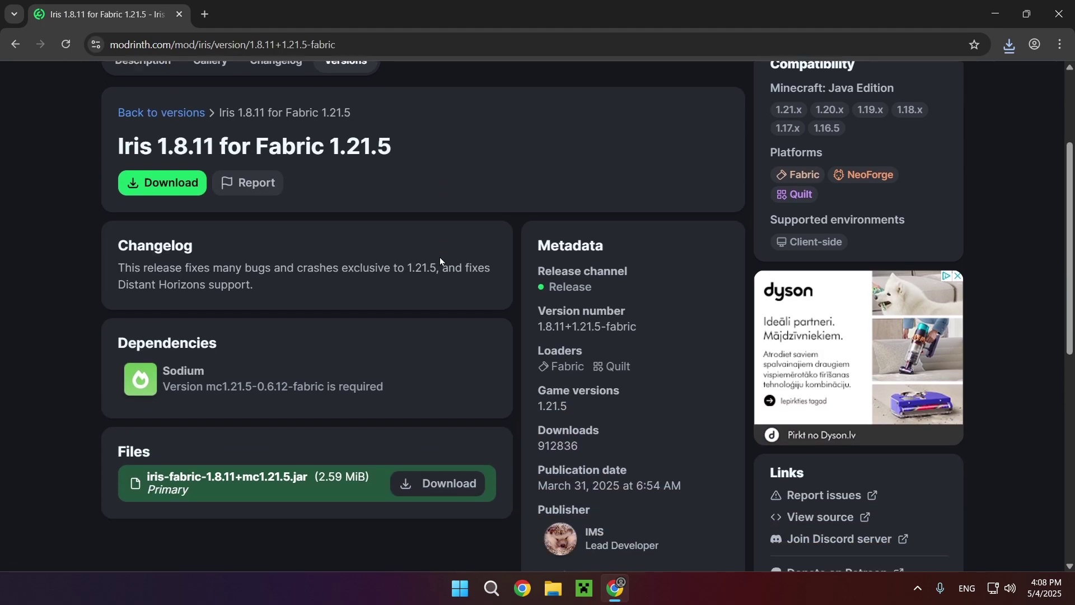
scroll(258, 282, up, 5)
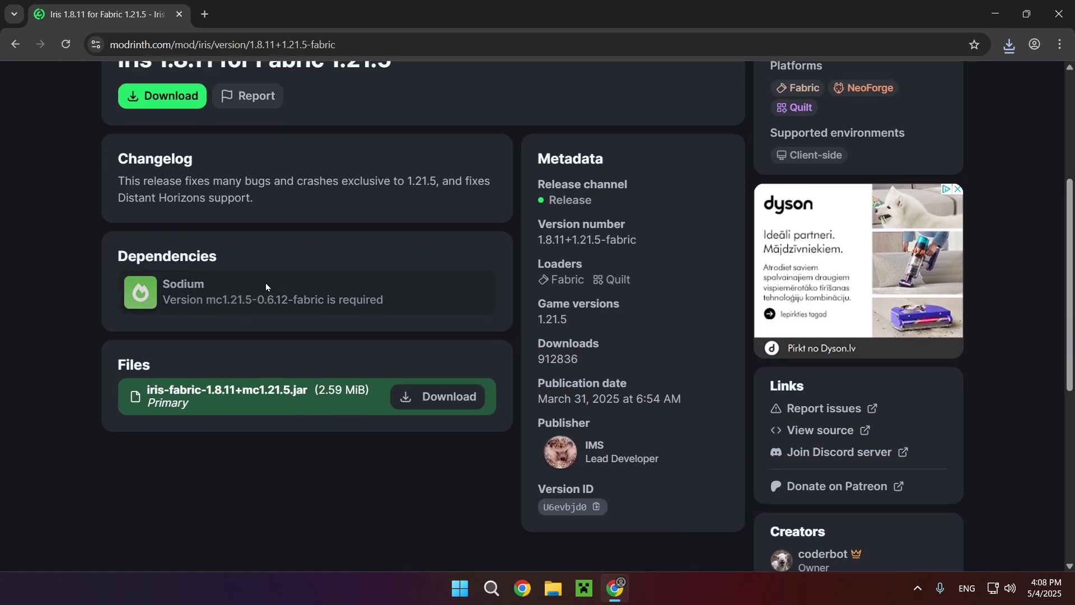
click(173, 349)
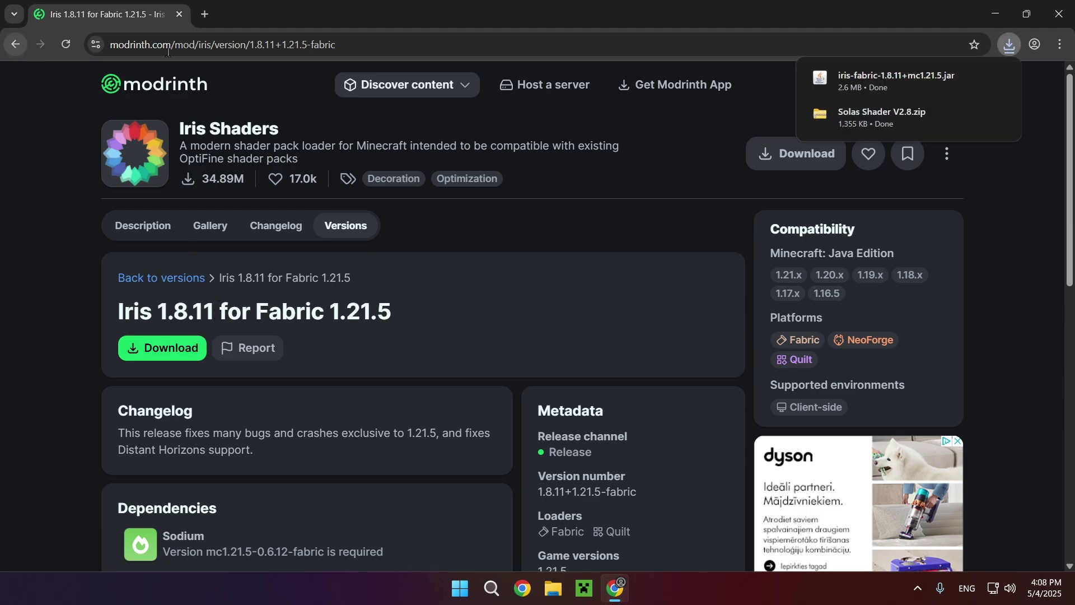
- Return to Modrinth's mods listing and open the Sodium page
click(367, 84)
click(381, 119)
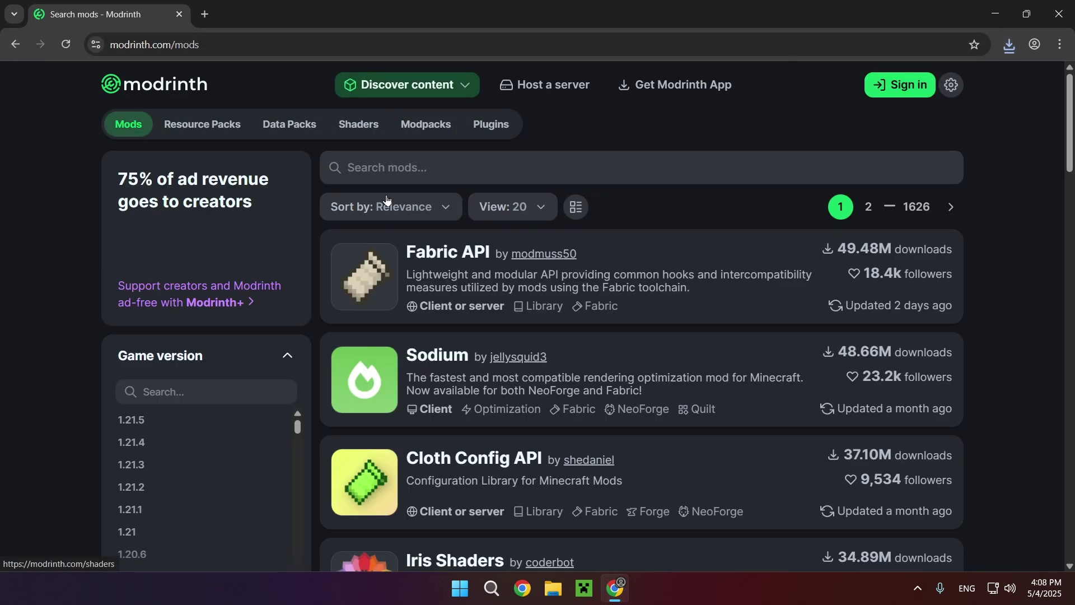
click(437, 359)
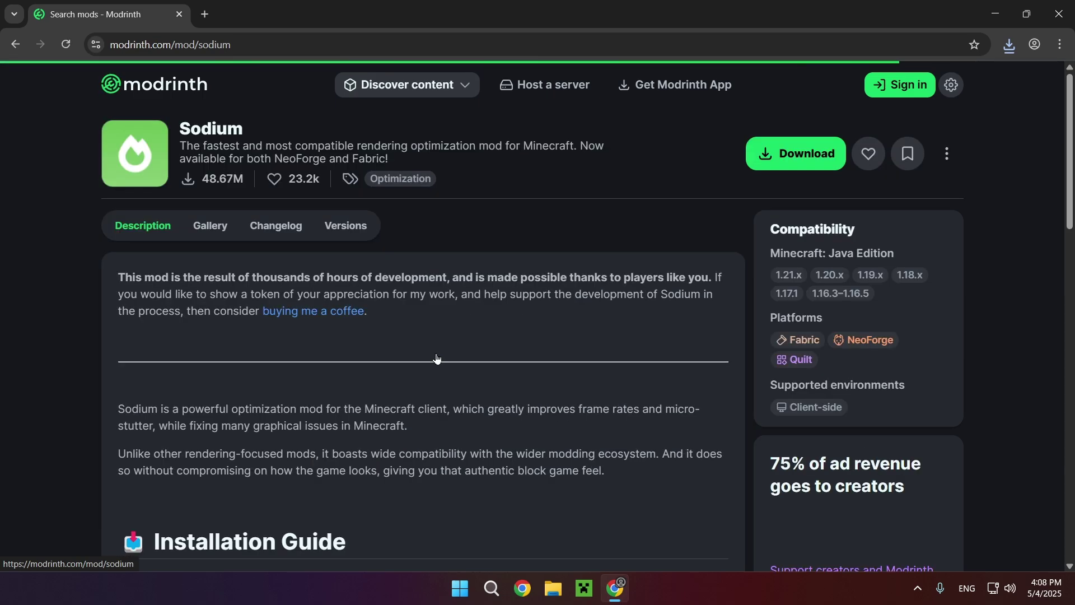
- Open the mc1.21.5-0.6.13-fabric version of Sodium and download it
click(356, 226)
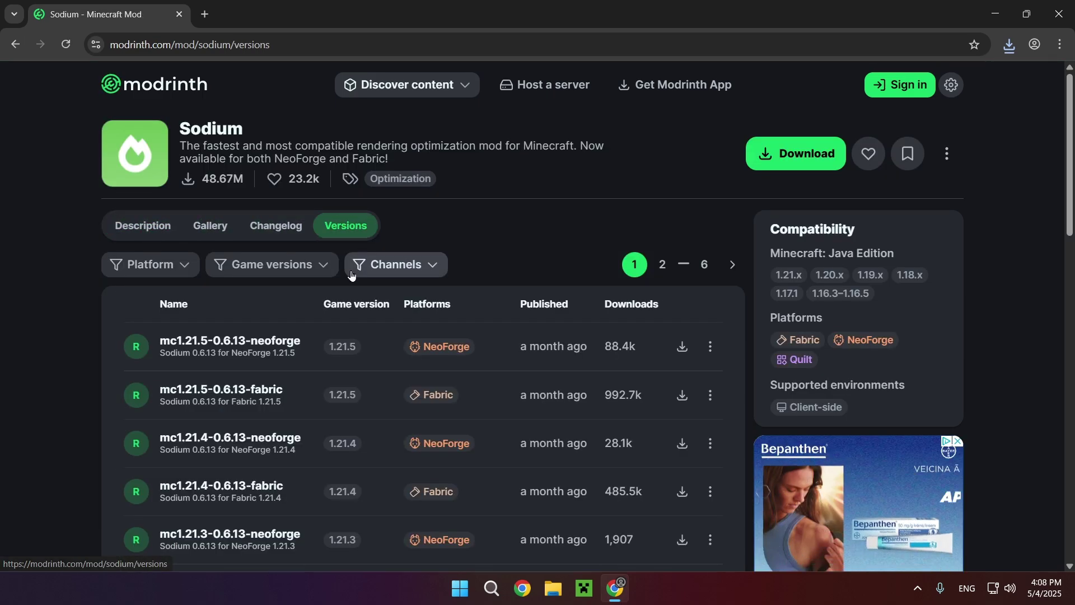
click(223, 392)
scroll(280, 376, down, 10)
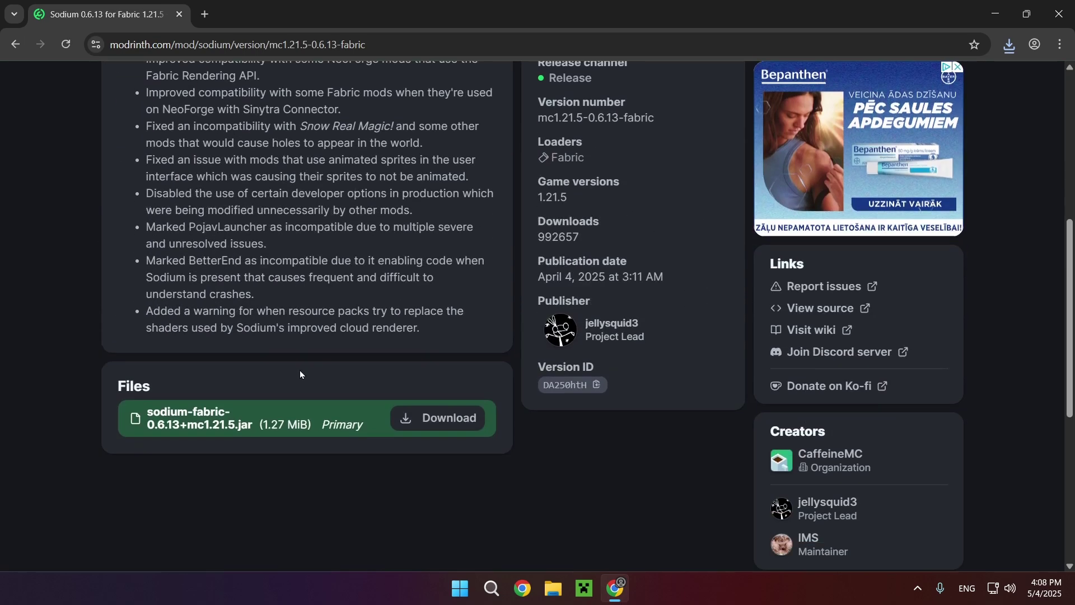
scroll(224, 325, up, 10)
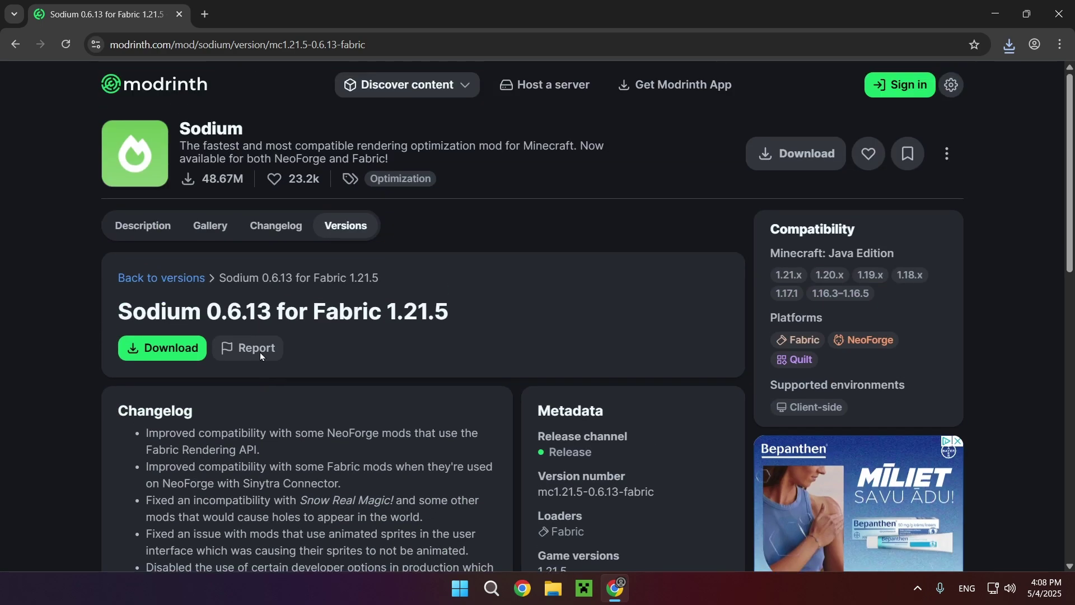
click(775, 163)
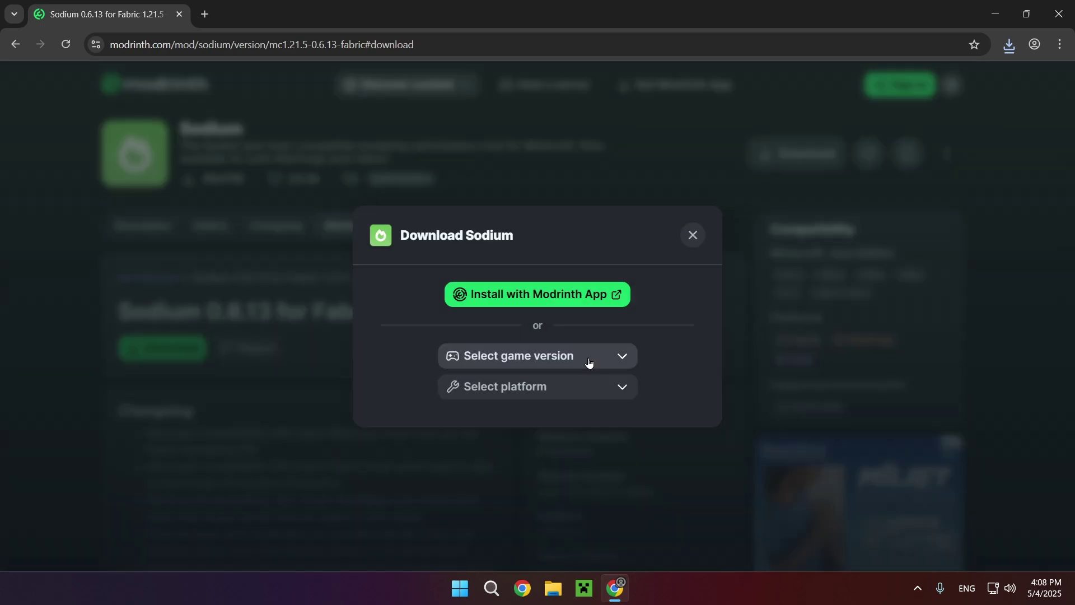
click(207, 316)
click(205, 345)
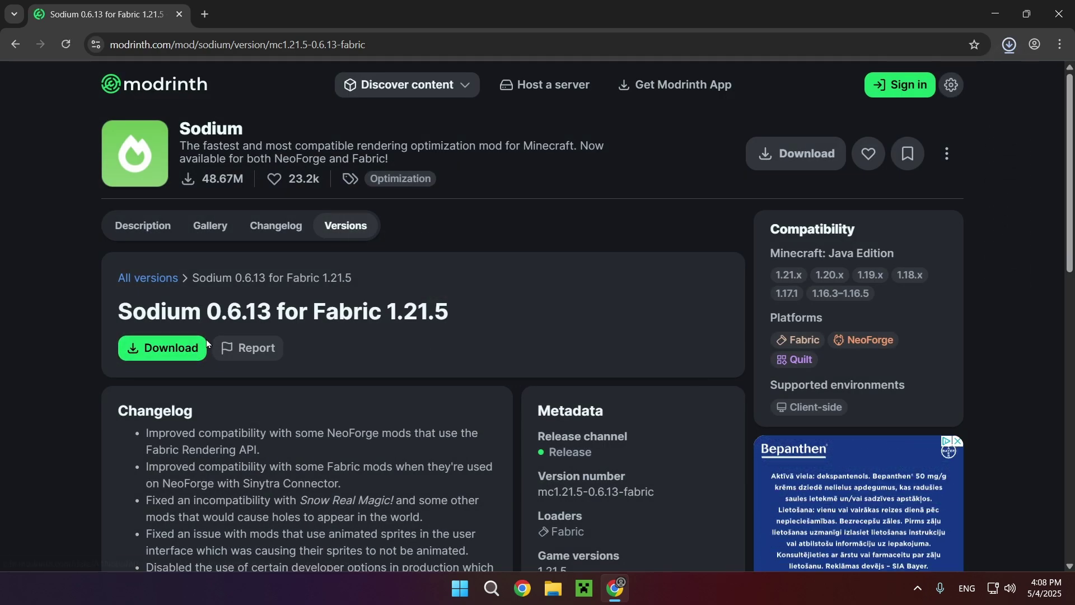
- Search for "fabric minecraft" in a new browser tab and open the official Fabric website
click(205, 15)
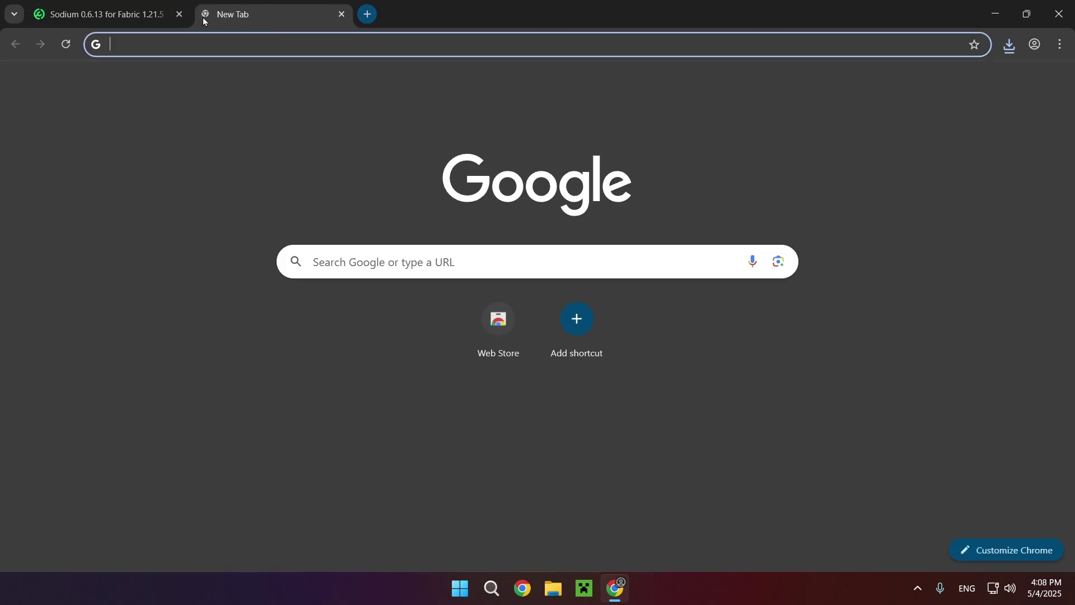
text(fabr)
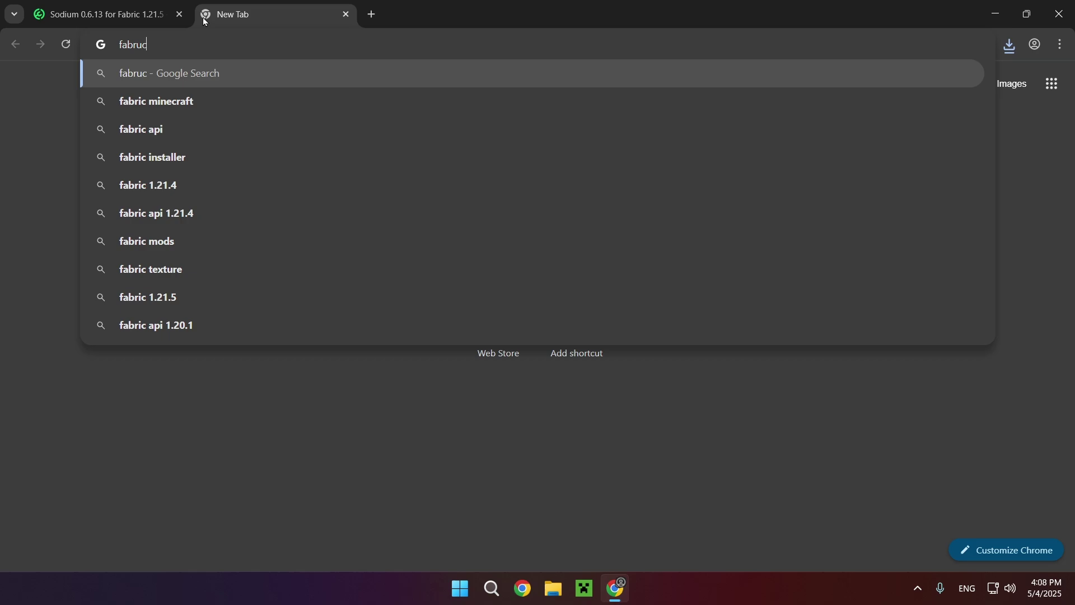
key(Down)
key(Return)
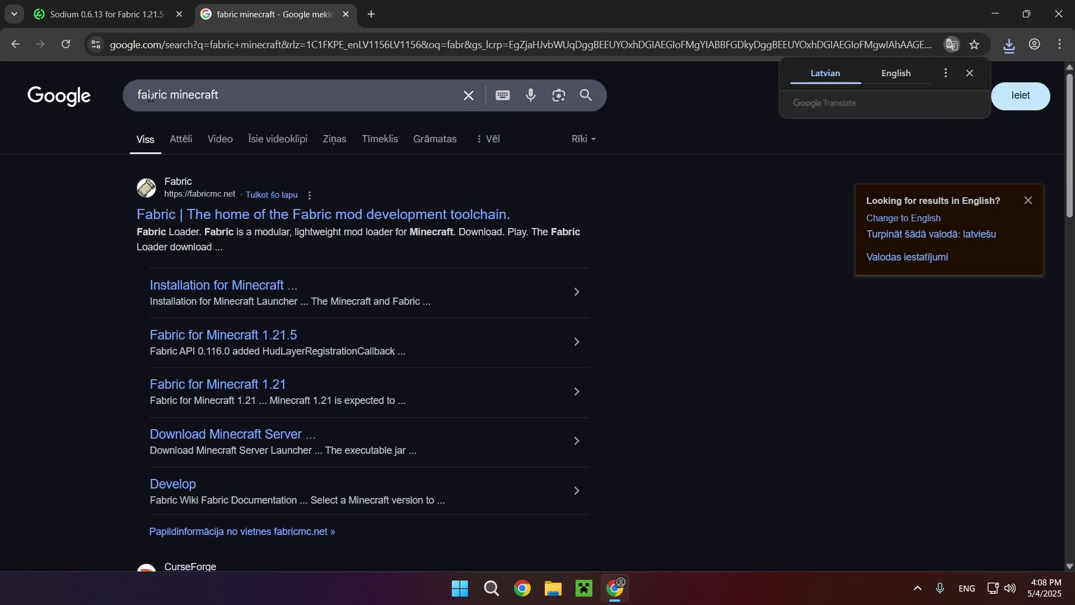
click(255, 217)
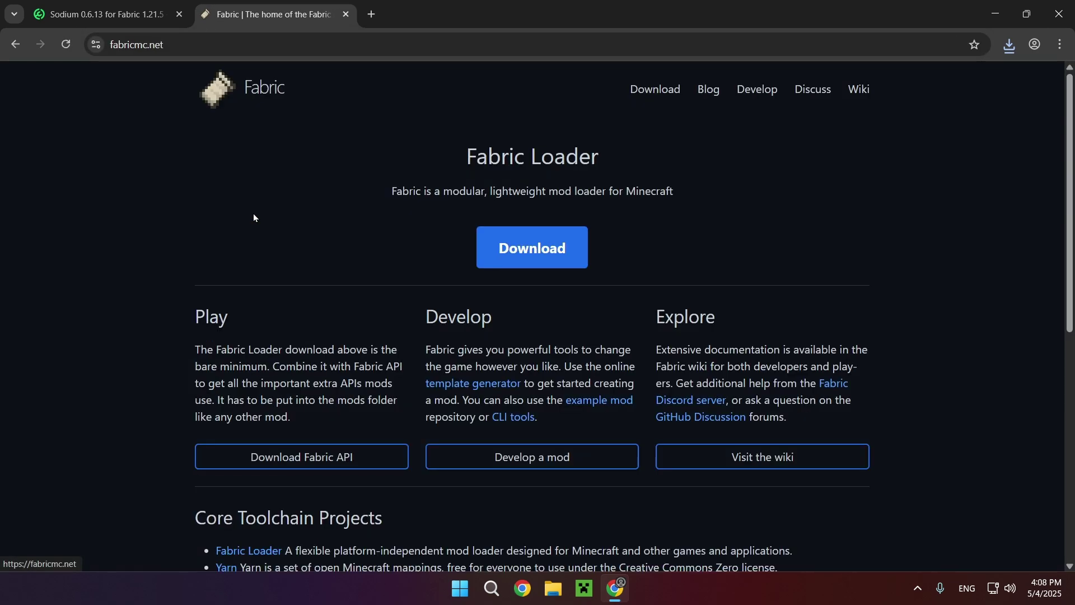
- Download the Fabric installer for Windows and close the browser
click(498, 241)
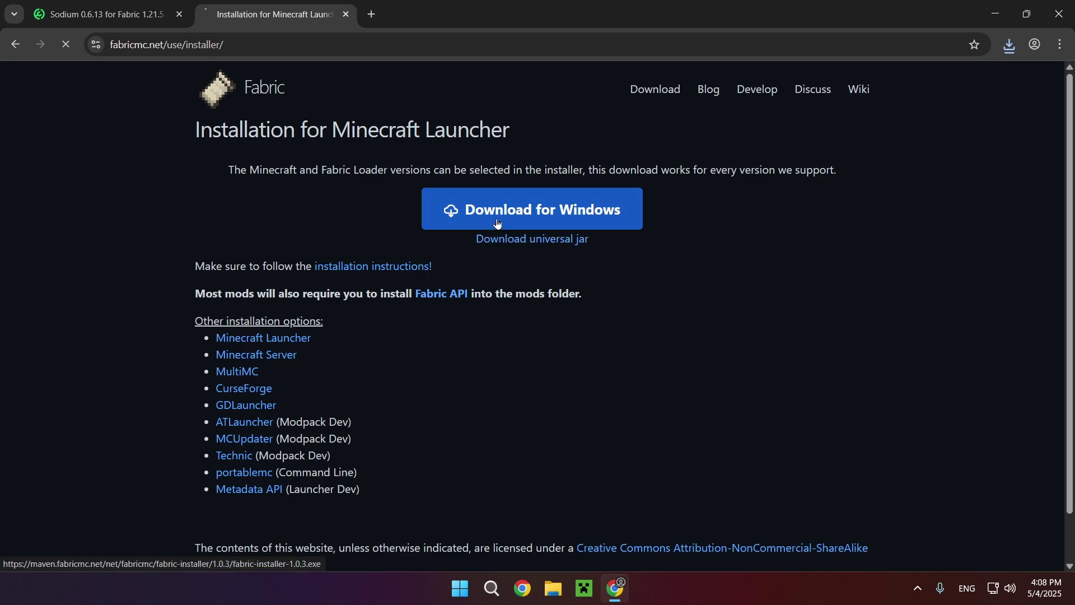
click(498, 223)
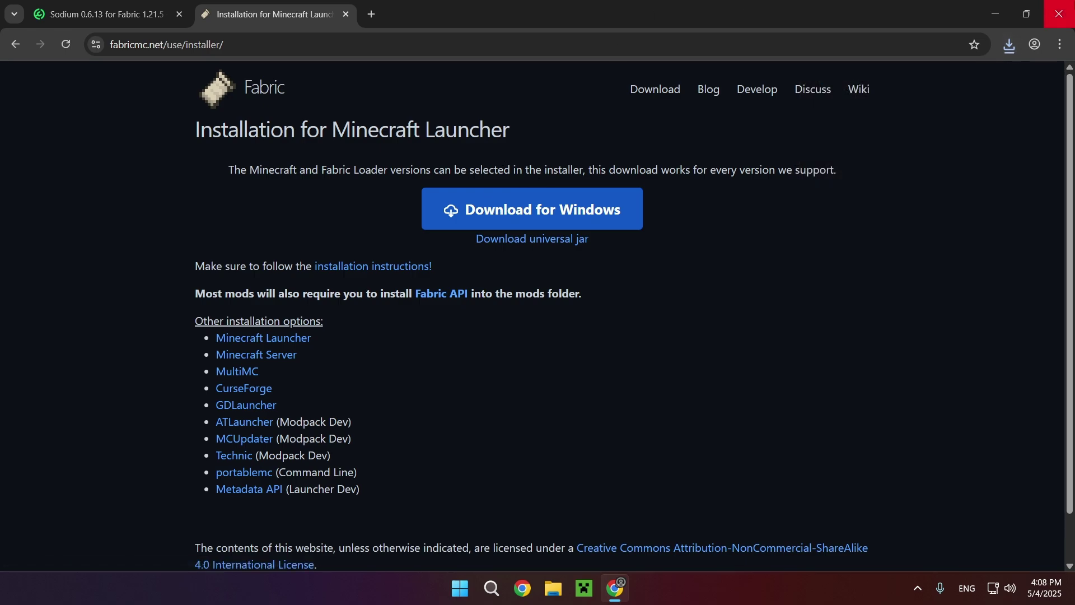
click(1059, 13)
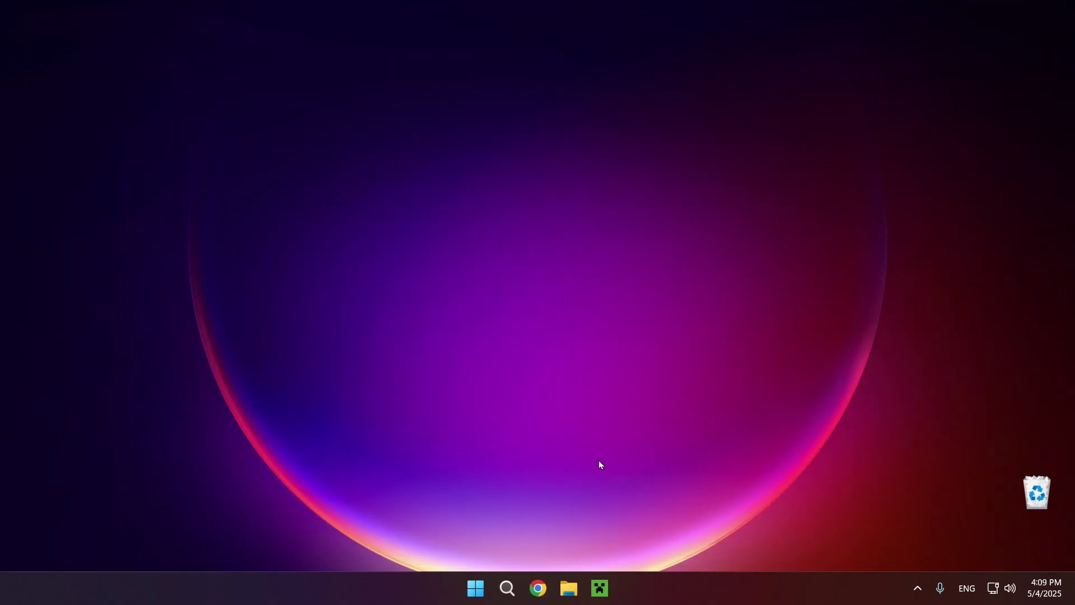
- Open the Downloads folder in File Explorer and launch fabric-installer-1.0.3.exe
click(567, 599)
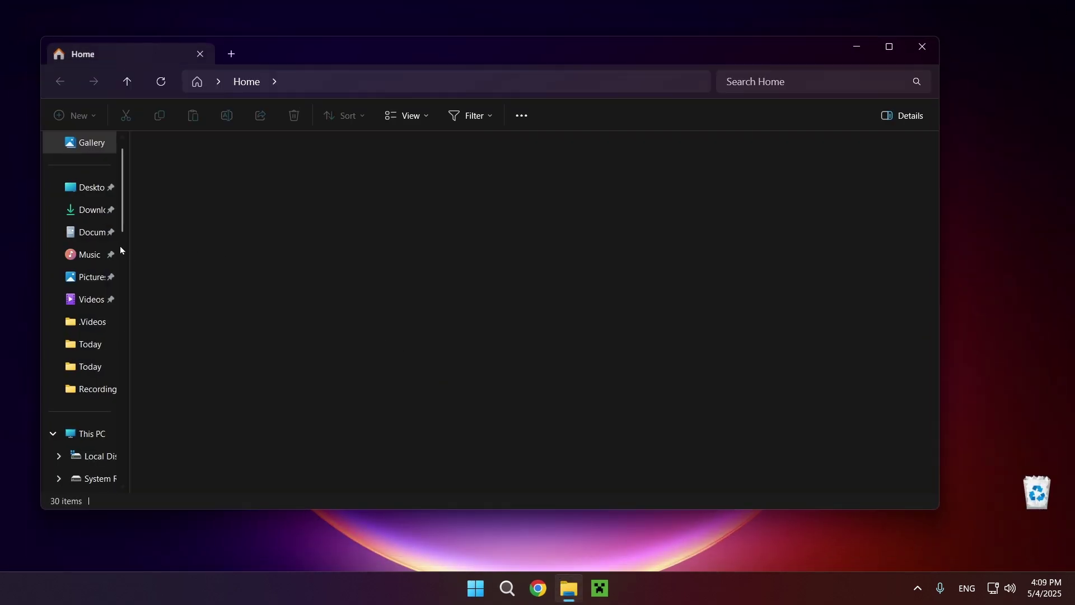
click(78, 217)
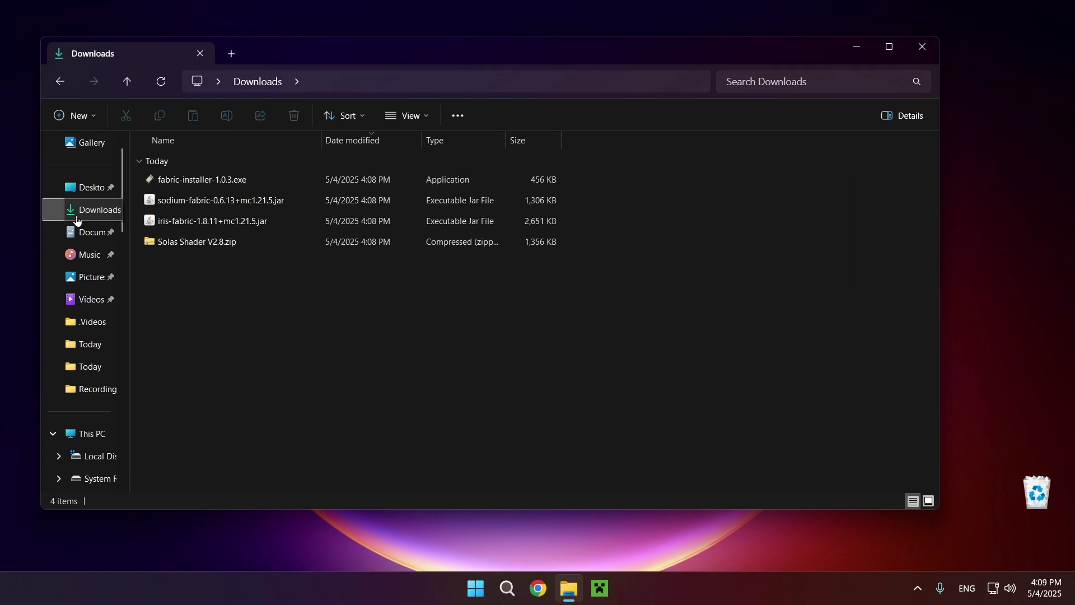
double_click(251, 178)
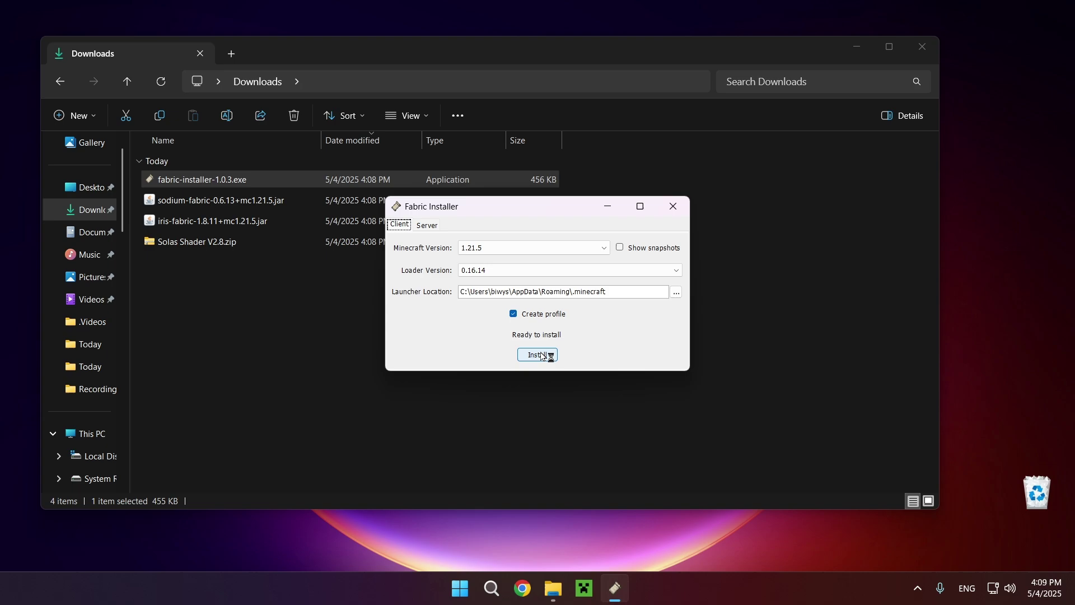
- Install the Fabric client for Minecraft 1.21.5 with loader 0.16.14 and delete fabric-installer-1.0.3.exe from Downloads
click(539, 318)
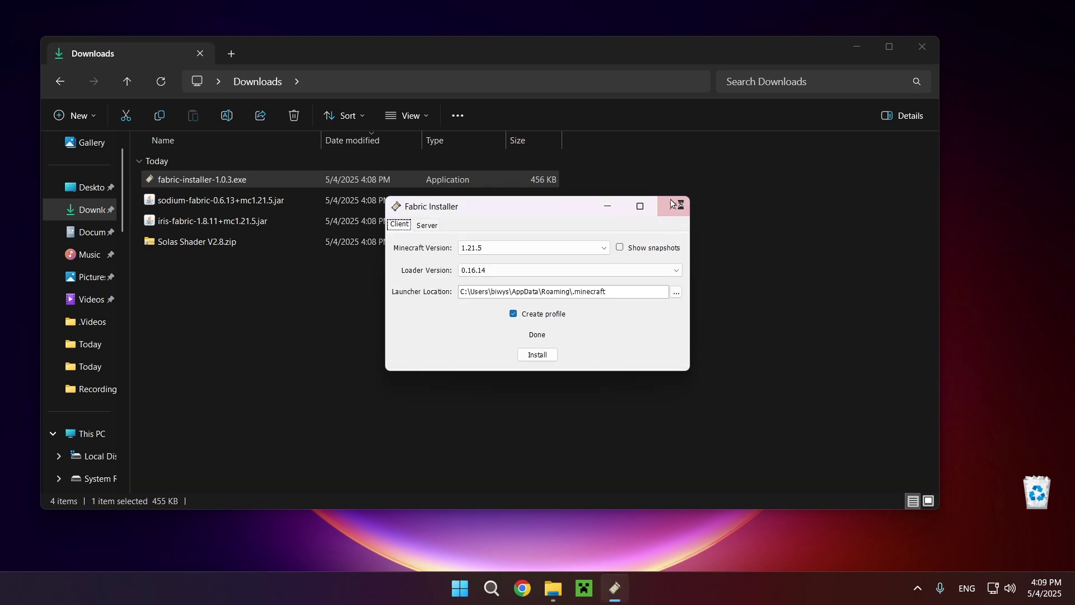
click(674, 206)
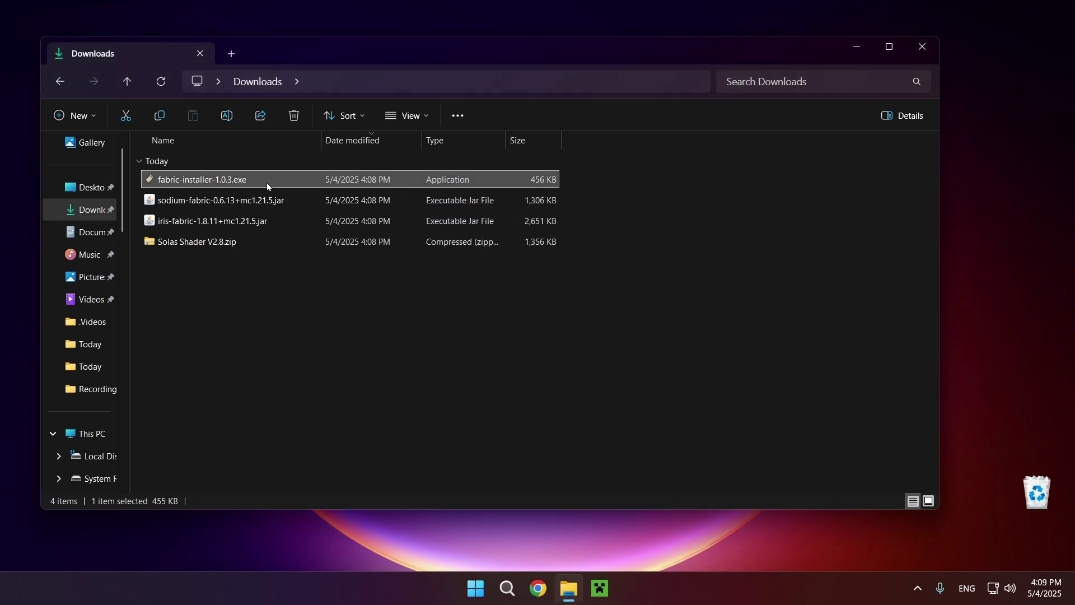
key(Delete)
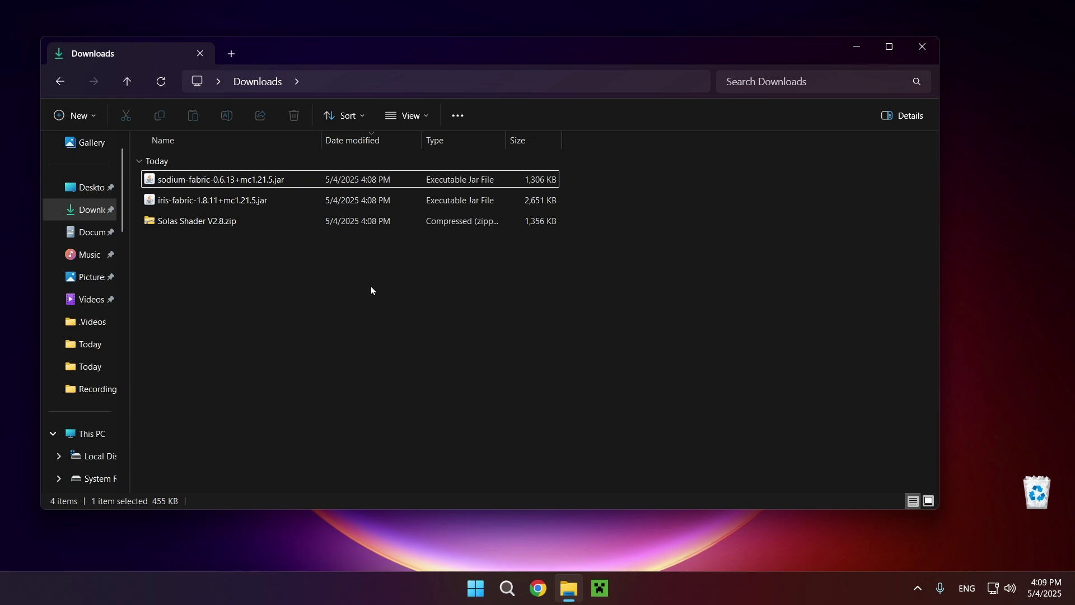
click(923, 48)
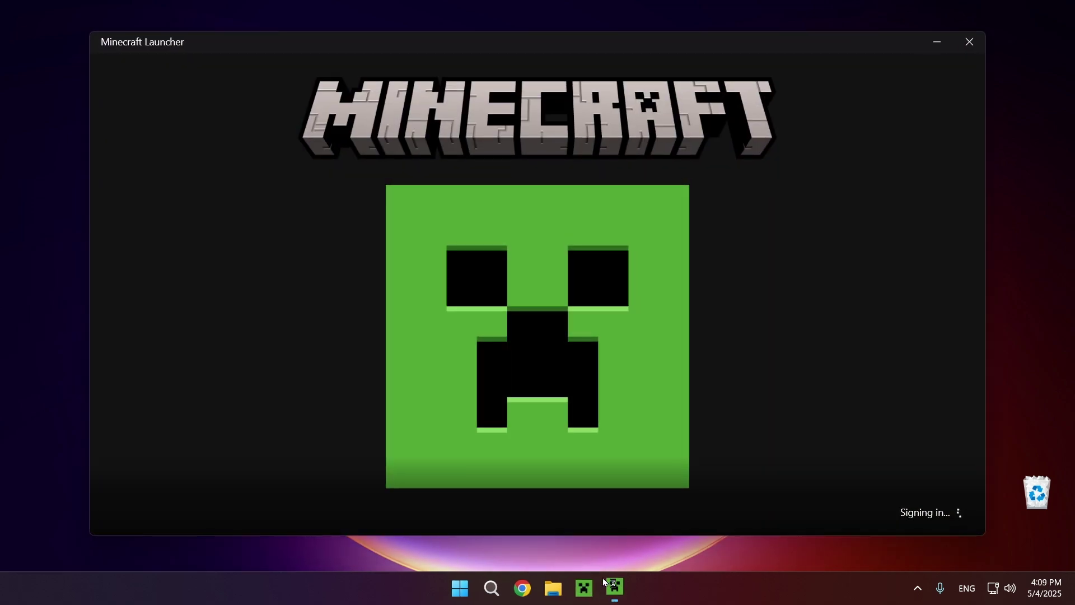
- Switch to the Minecraft Launcher and open the game folder of the fabric-loader-1.21.5 installation
mouse_move(605, 582)
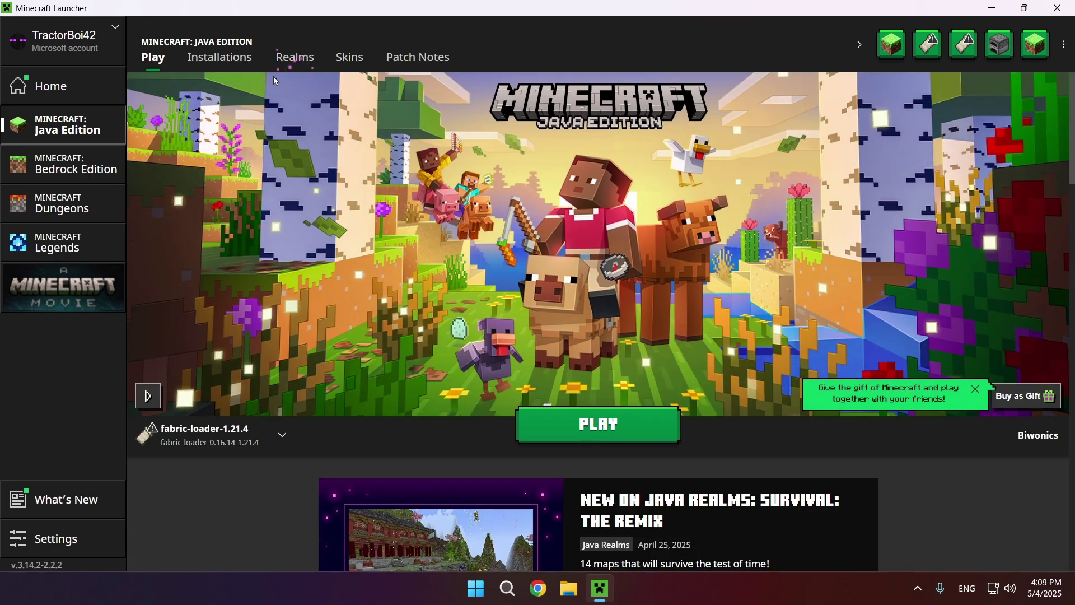
click(229, 63)
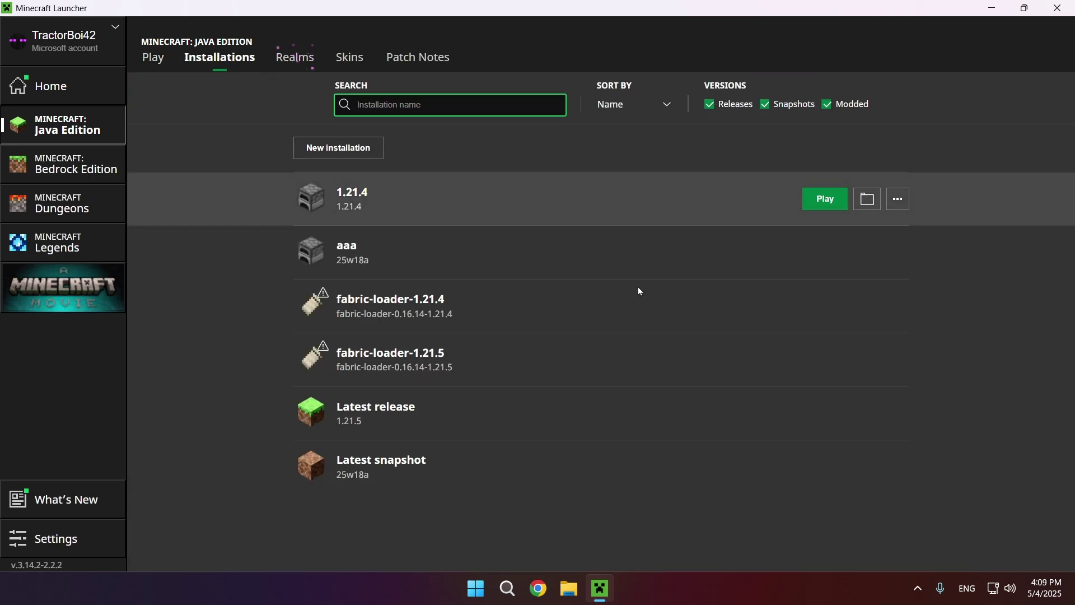
click(545, 352)
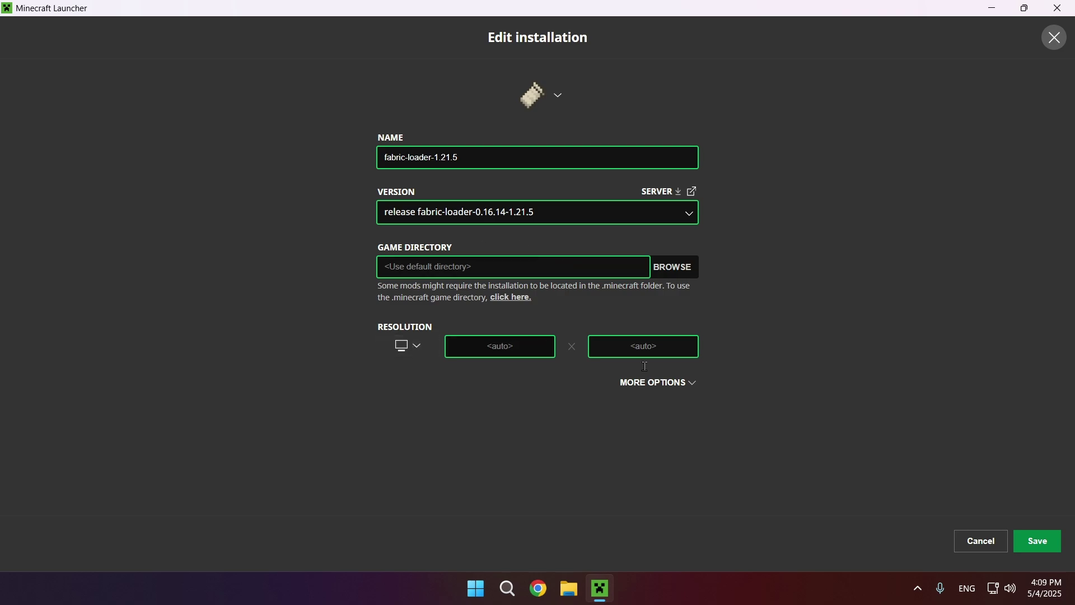
click(982, 540)
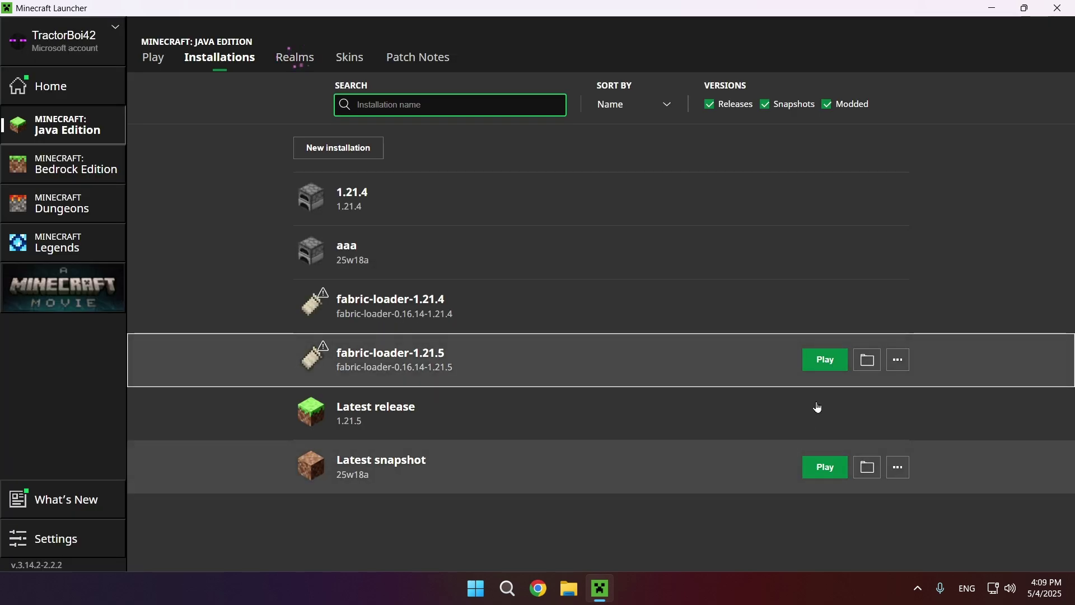
click(873, 364)
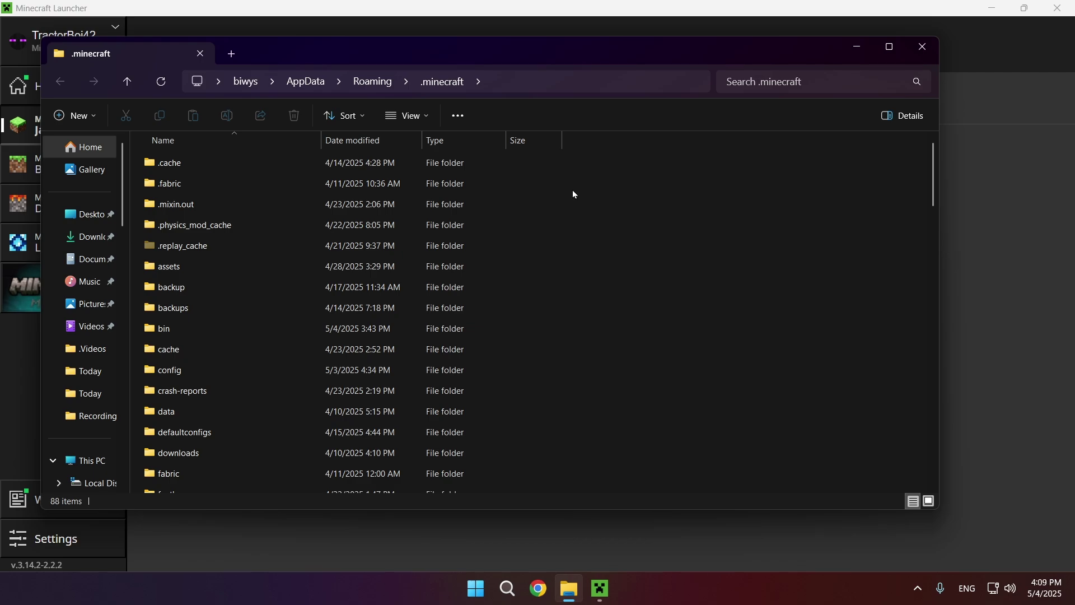
- Move sodium-fabric-0.6.13+mc1.21.5.jar and iris-fabric-1.8.11+mc1.21.5.jar from Downloads into the mods folder of .minecraft
click(383, 230)
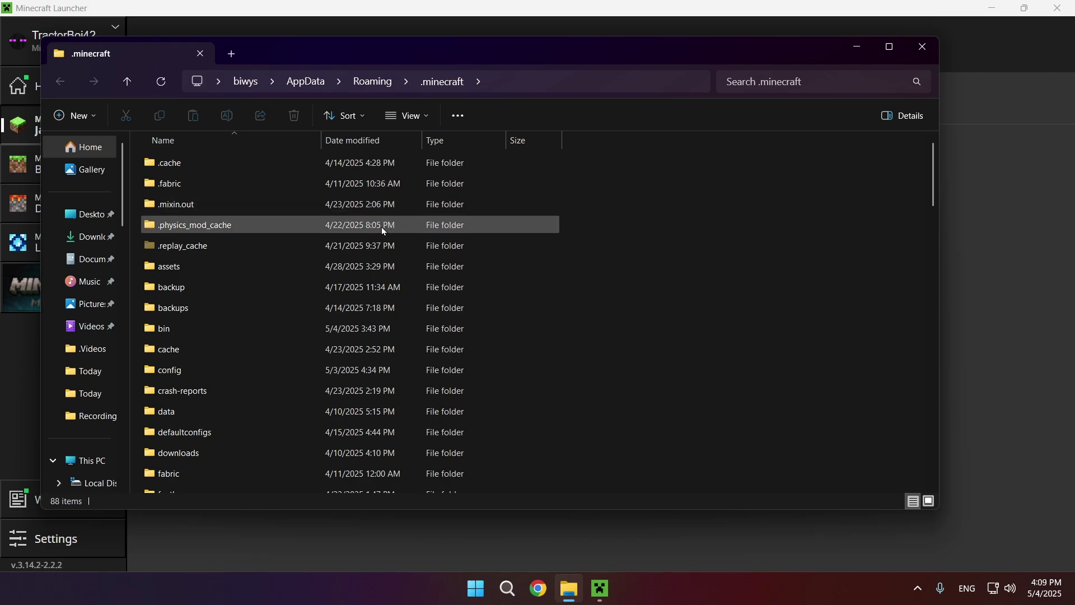
scroll(384, 230, down, 4)
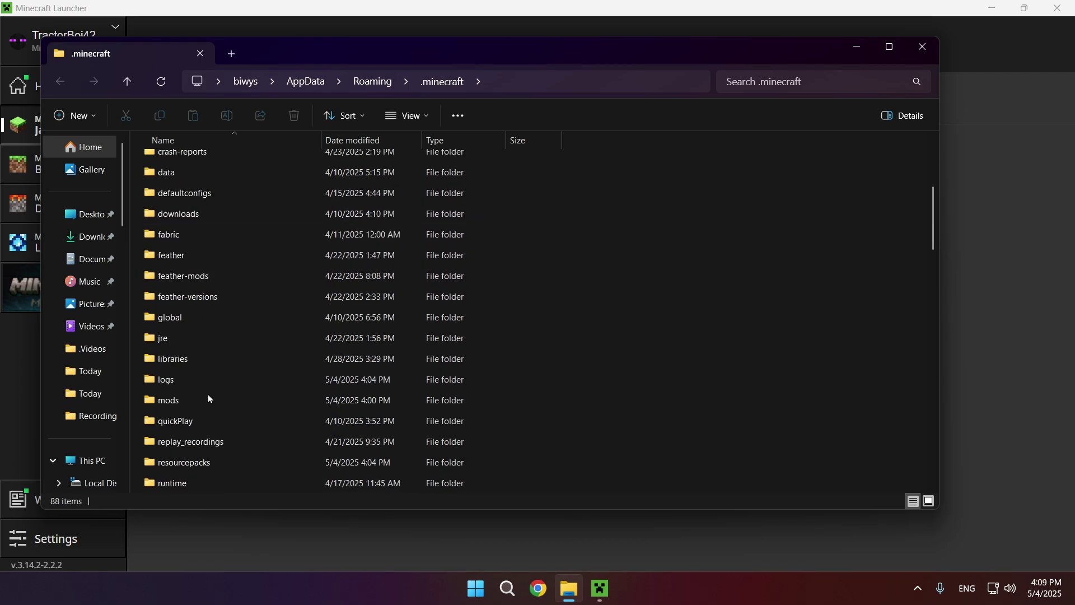
double_click(203, 397)
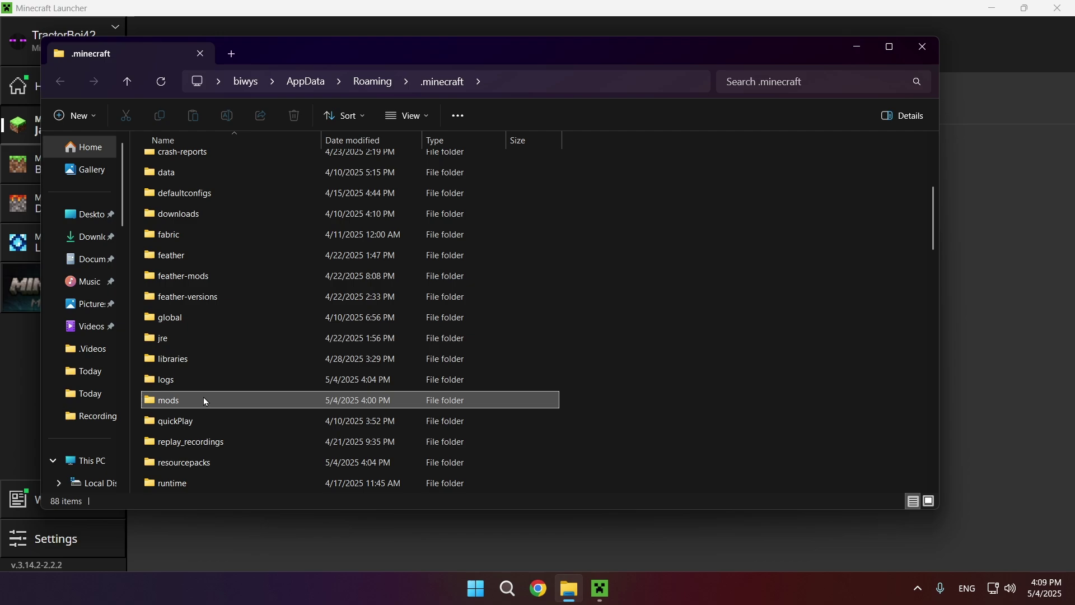
click(75, 241)
click(496, 196)
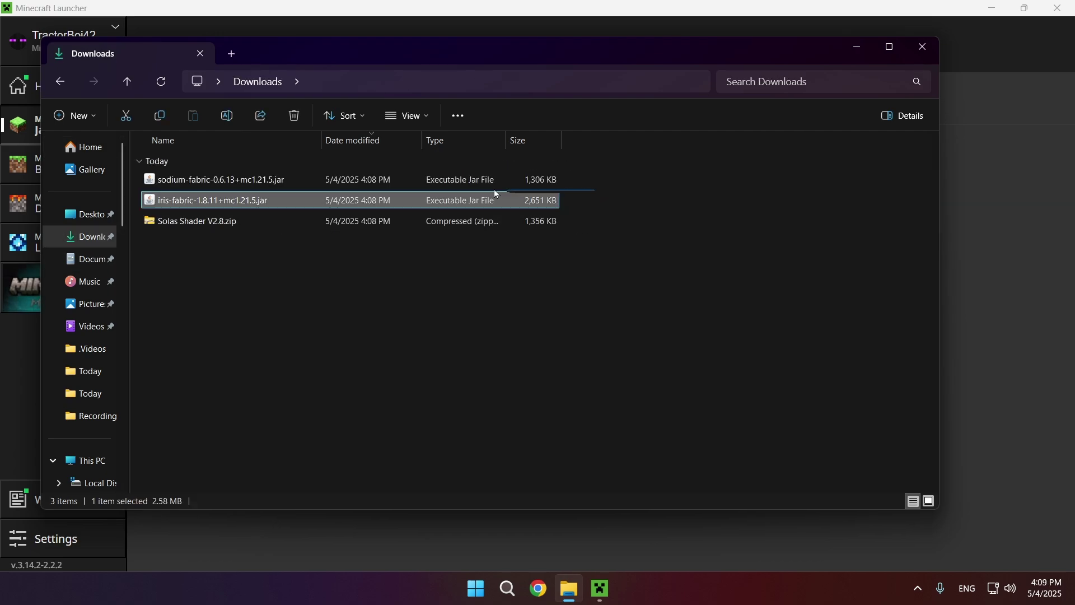
drag(494, 190, 405, 193)
drag(610, 211, 500, 173)
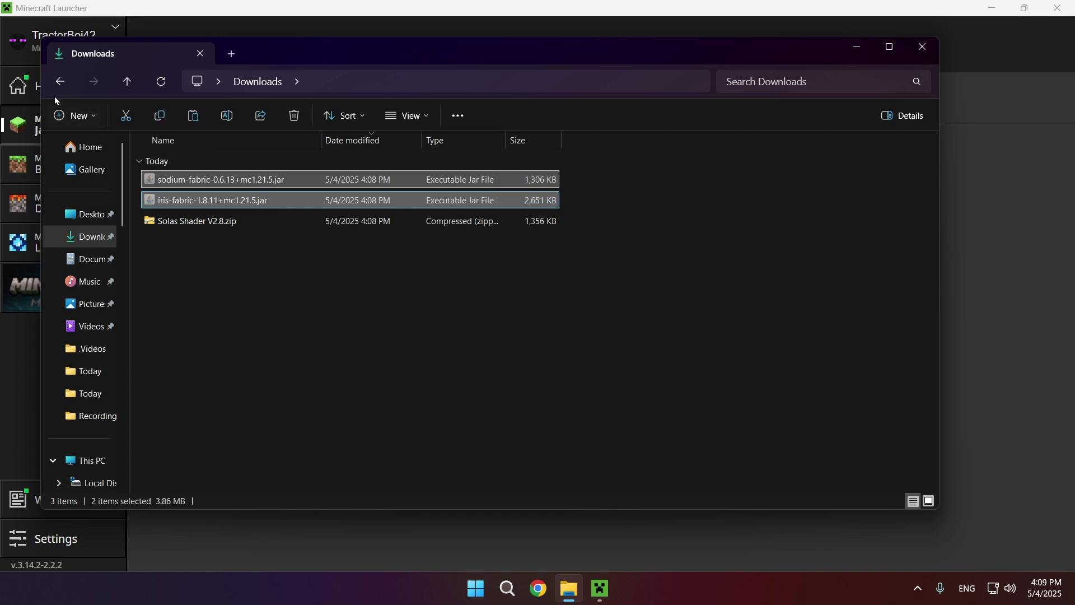
click(60, 82)
key(ctrl+v)
click(325, 251)
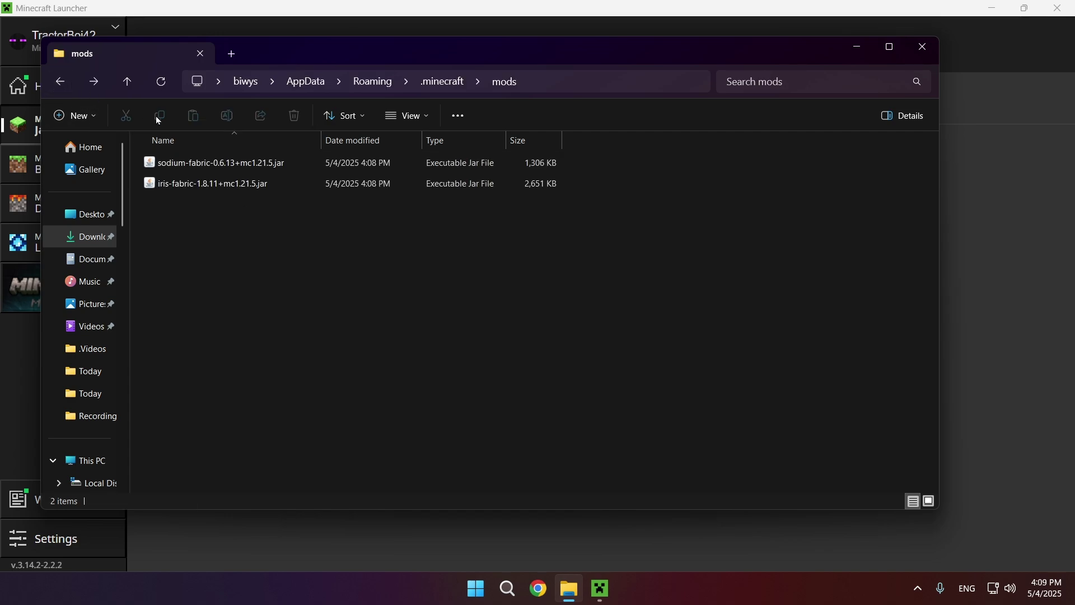
- Copy Solas Shader V2.8.zip from Downloads into the shaderpacks folder of .minecraft and close File Explorer
click(128, 84)
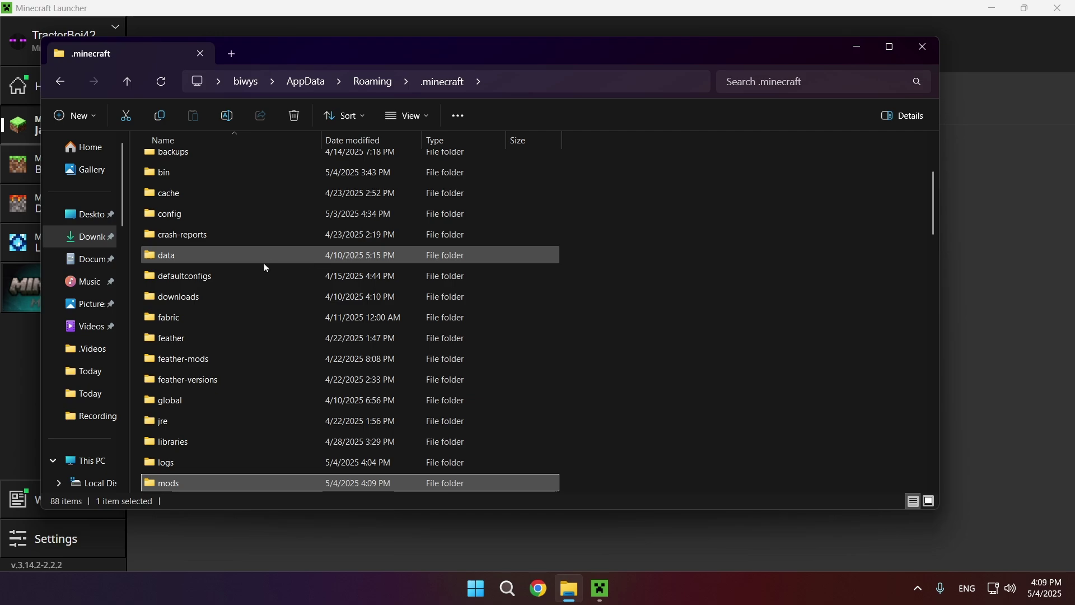
scroll(264, 263, down, 5)
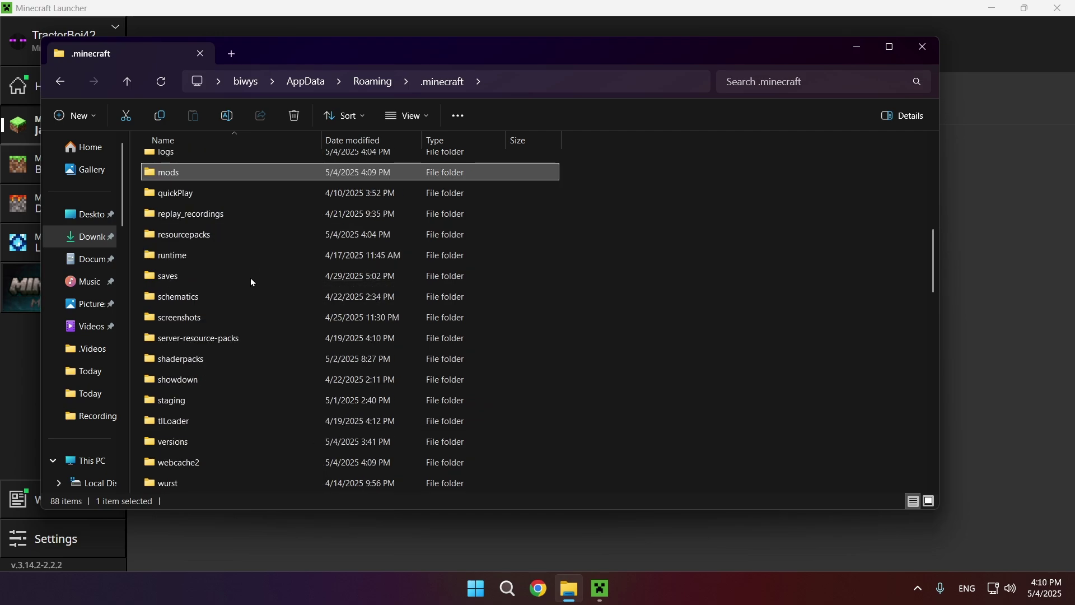
double_click(185, 358)
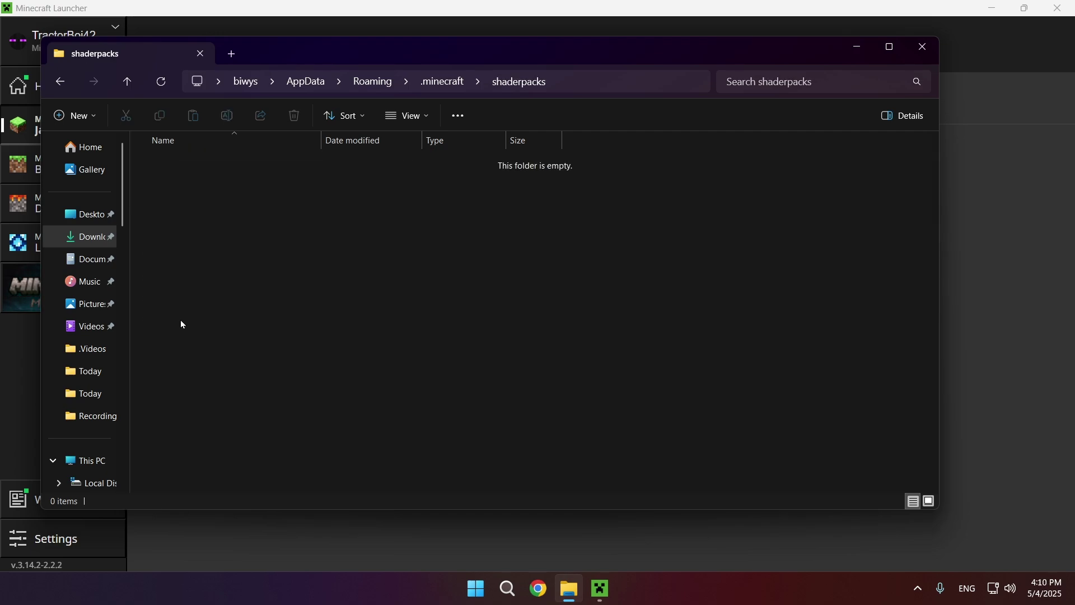
click(80, 245)
click(242, 158)
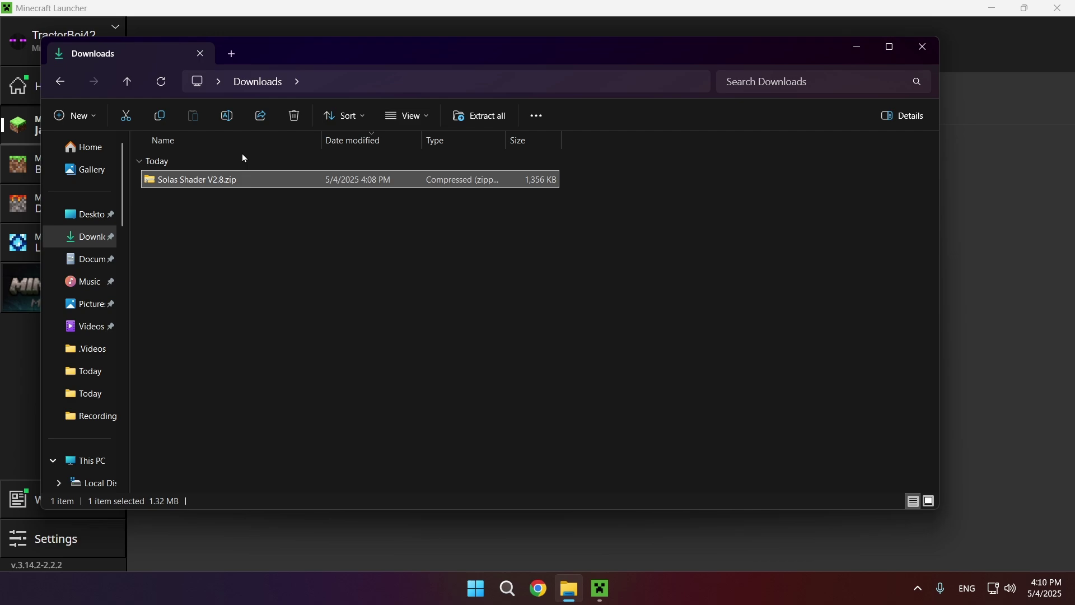
key(ctrl+c)
click(61, 81)
key(ctrl+v)
click(346, 283)
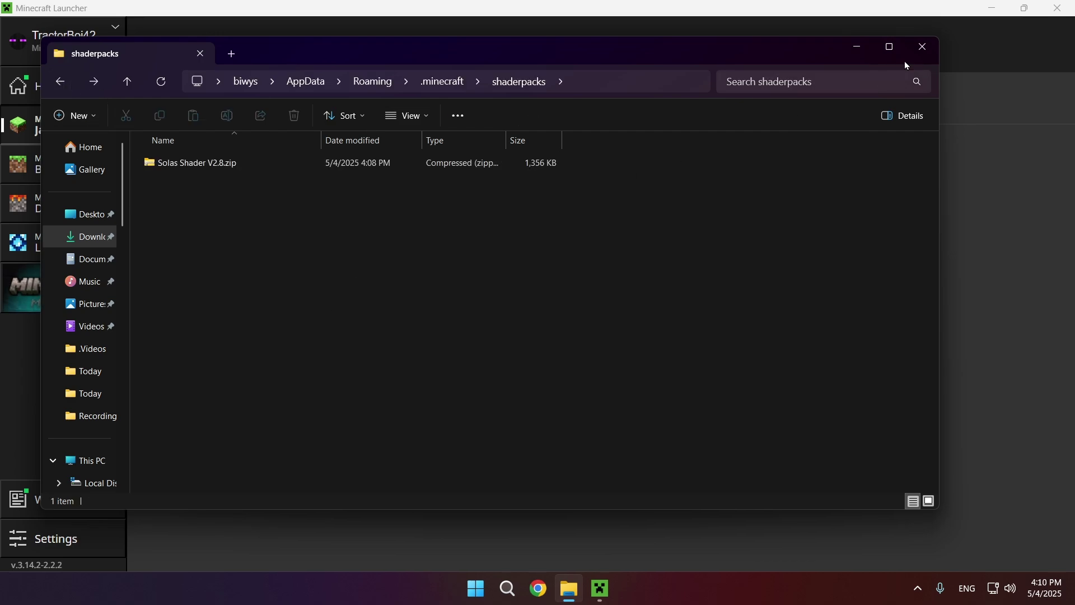
click(929, 44)
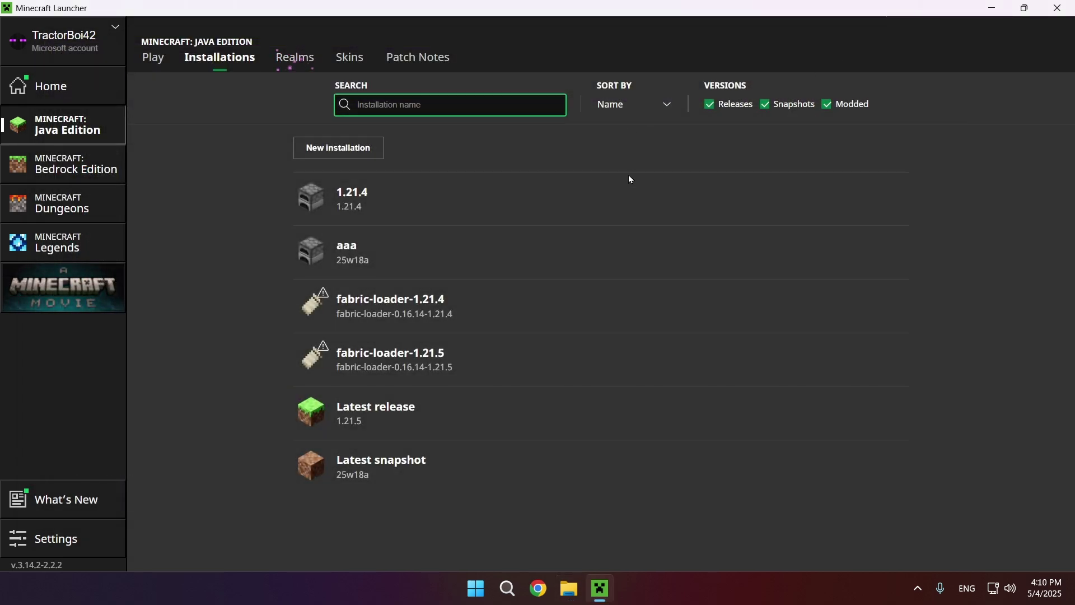
- Launch Minecraft with the fabric-loader-1.21.5 installation and load the most recent New World in singleplayer
mouse_move(567, 384)
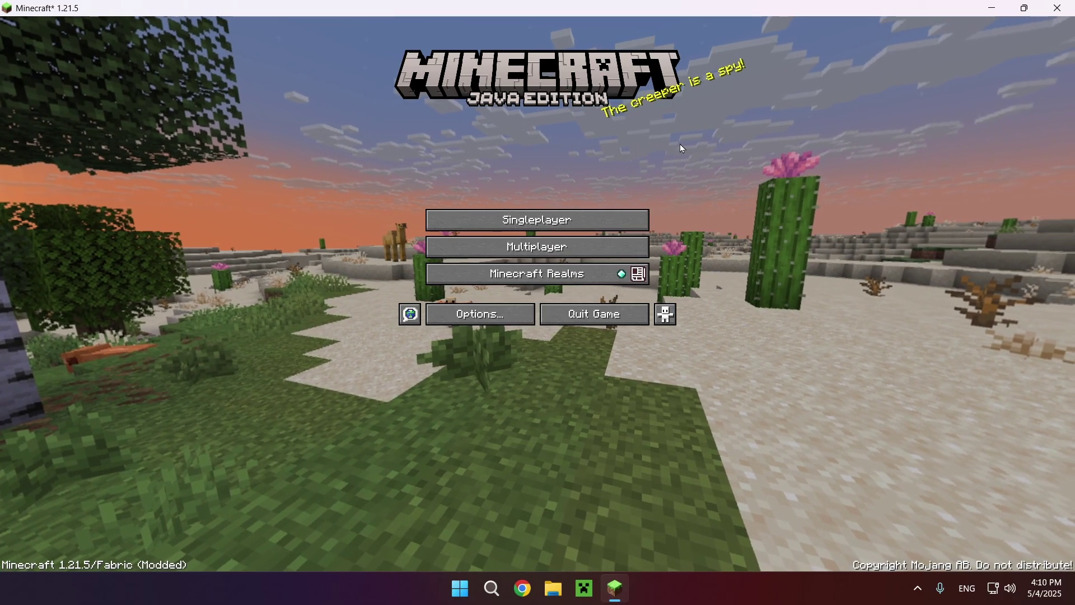
click(515, 220)
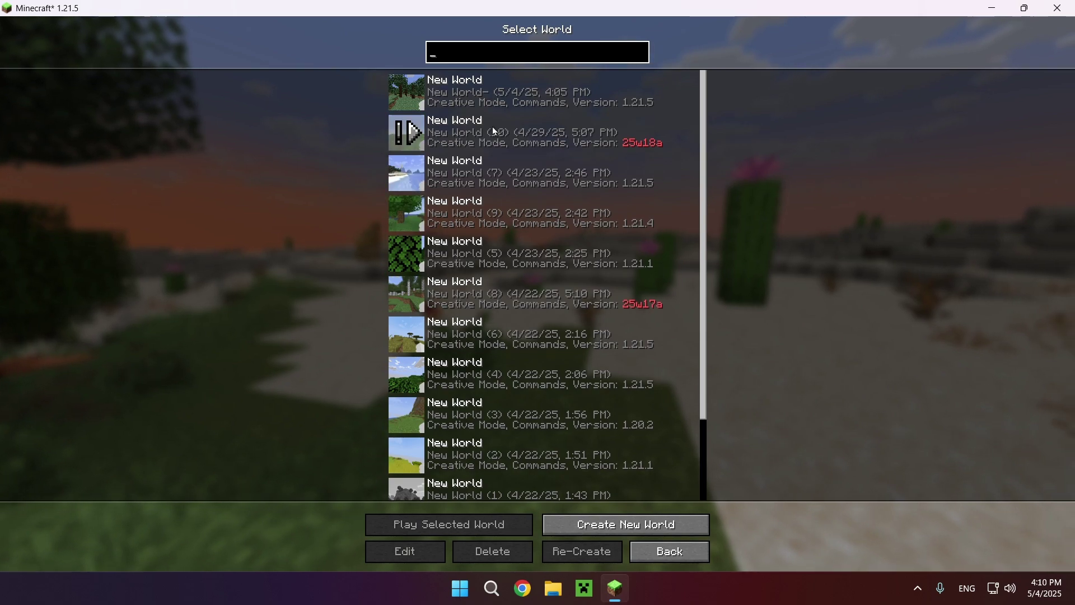
click(423, 106)
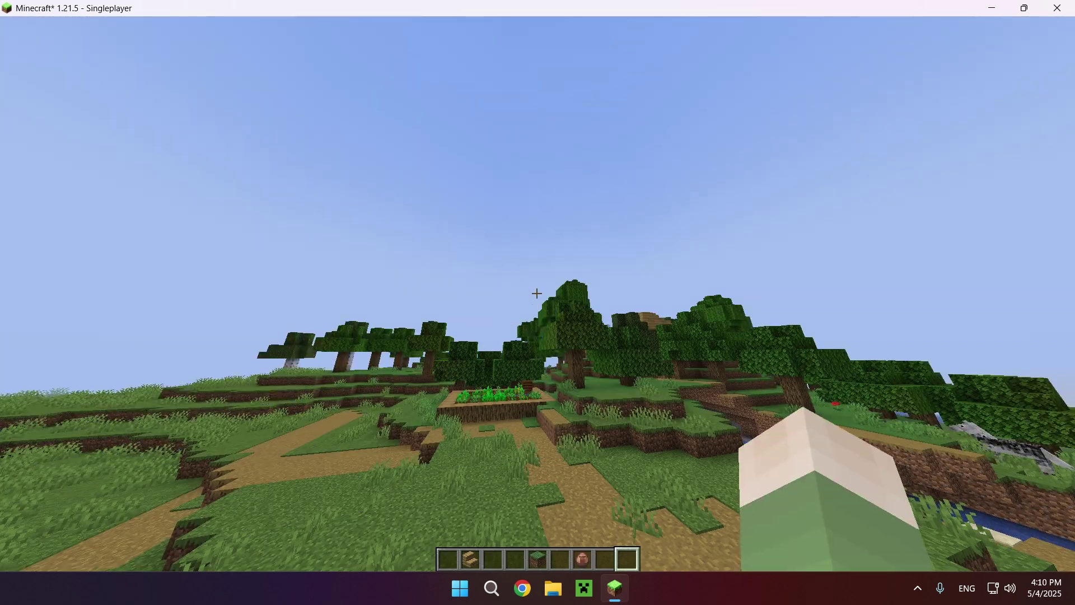
- Show the debug overlay and reload the shaders repeatedly while walking through the world
key(F3)
key(w)
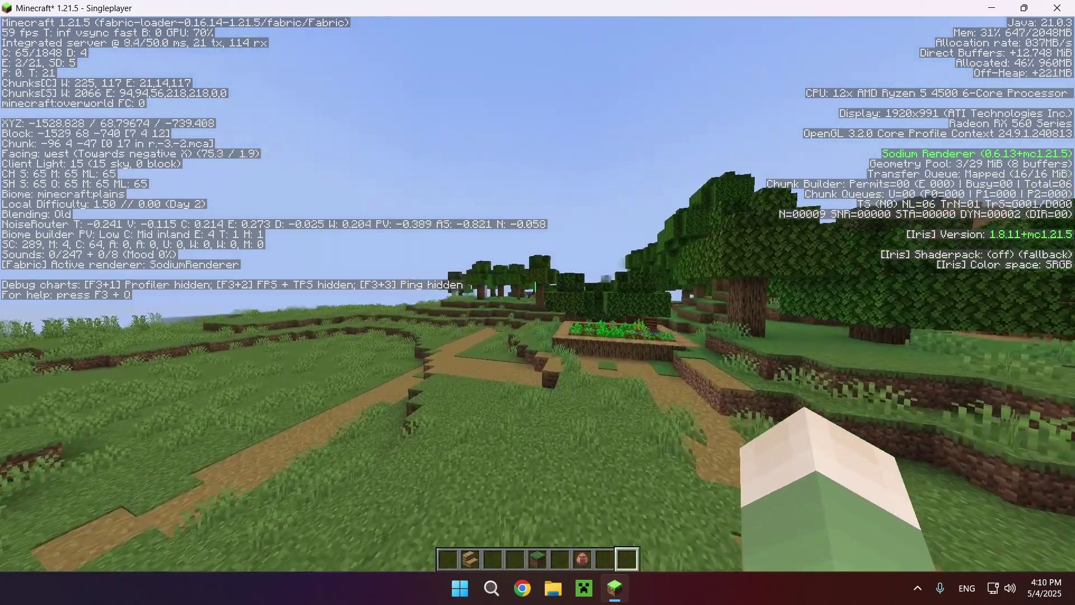
key(r)
key(r)
key(r)
key(r)
key(r)
key(w)
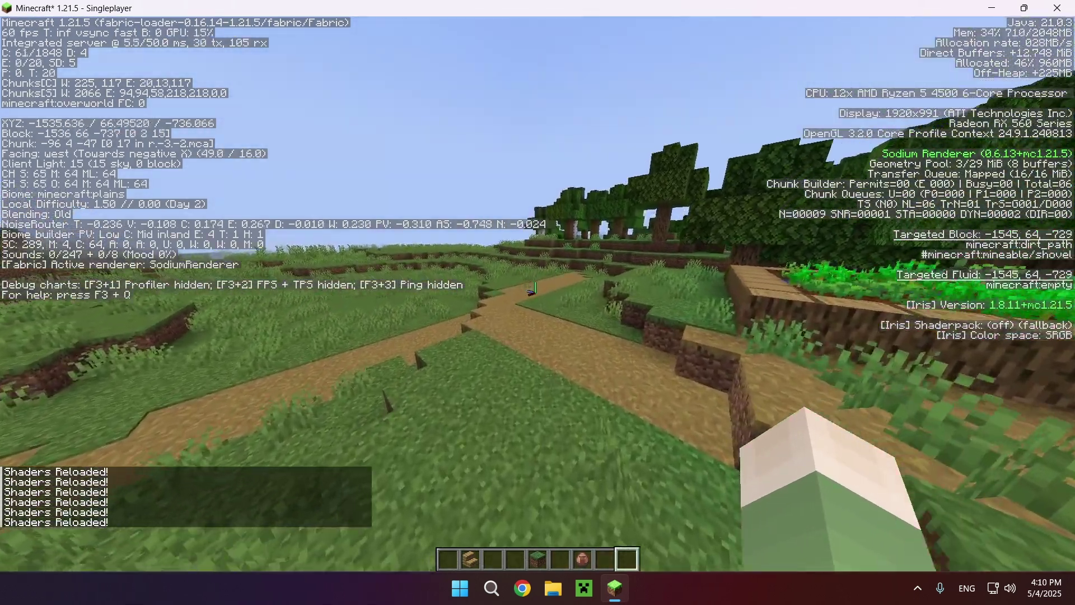
key(r)
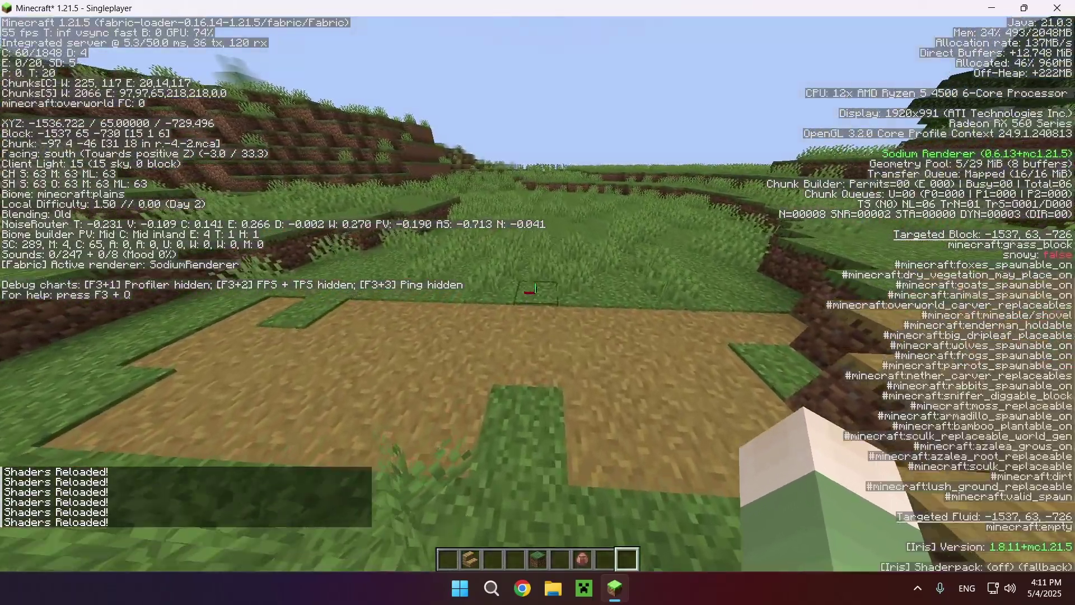
- Apply Solas Shader V2.8.zip as the shader pack in the video settings and return to the game
key(Escape)
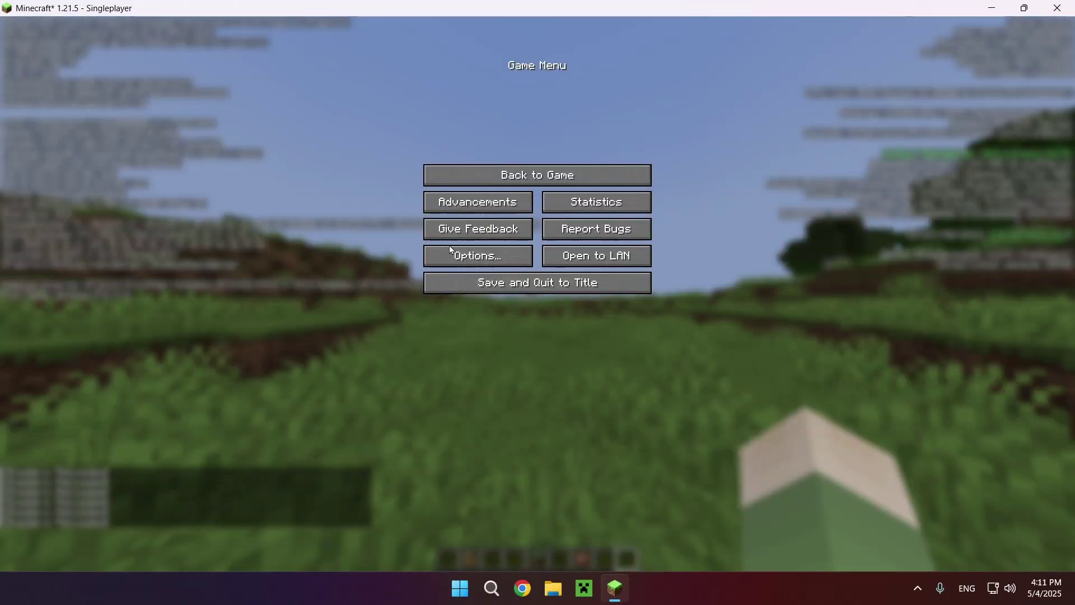
click(451, 253)
click(425, 157)
click(386, 39)
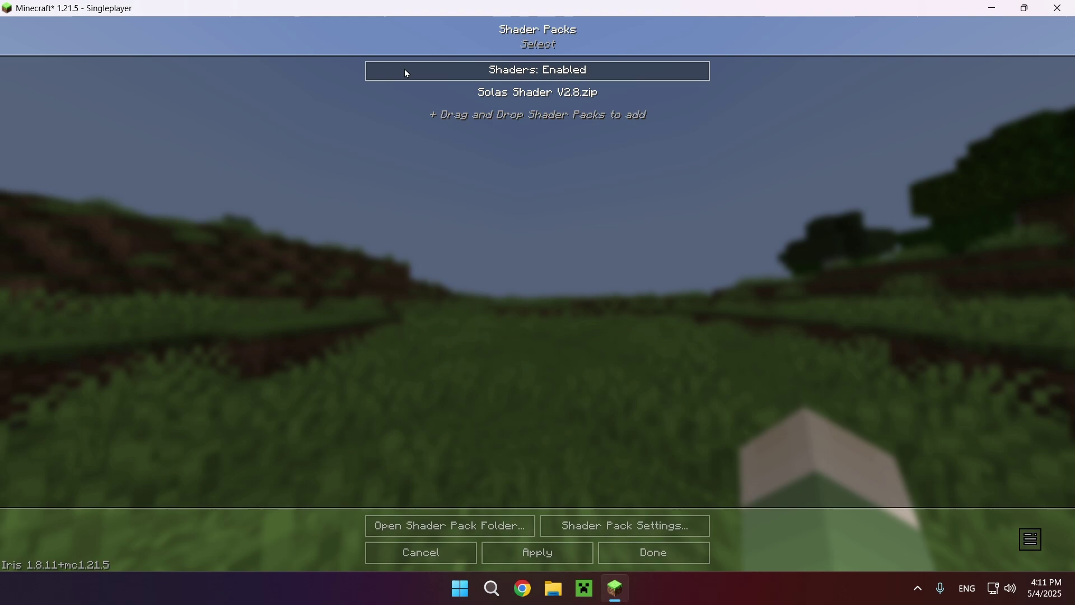
click(450, 93)
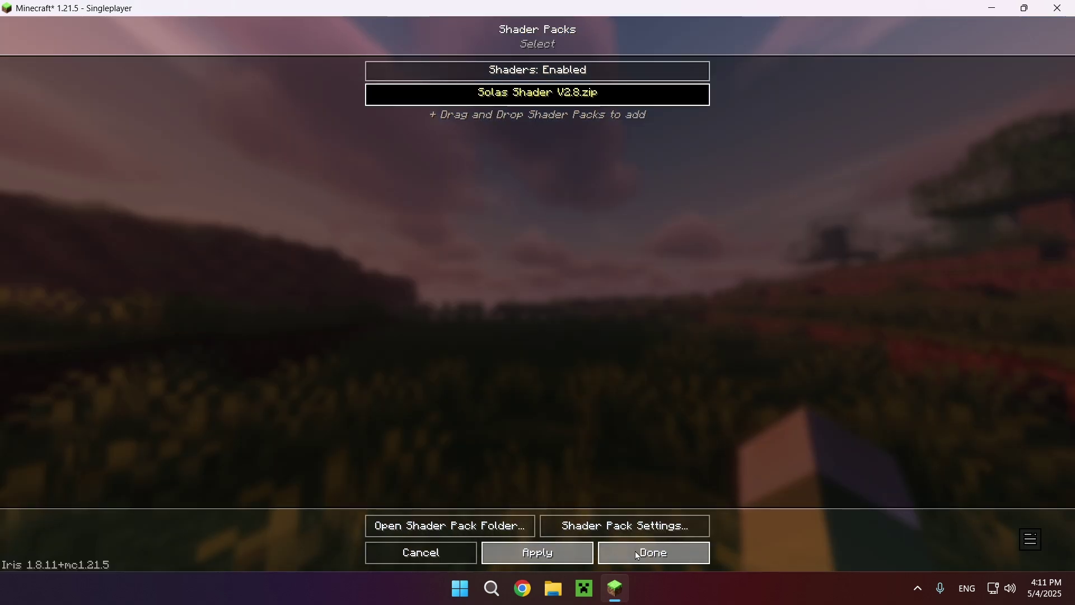
click(631, 552)
key(Escape)
key(Escape)
key(Escape)
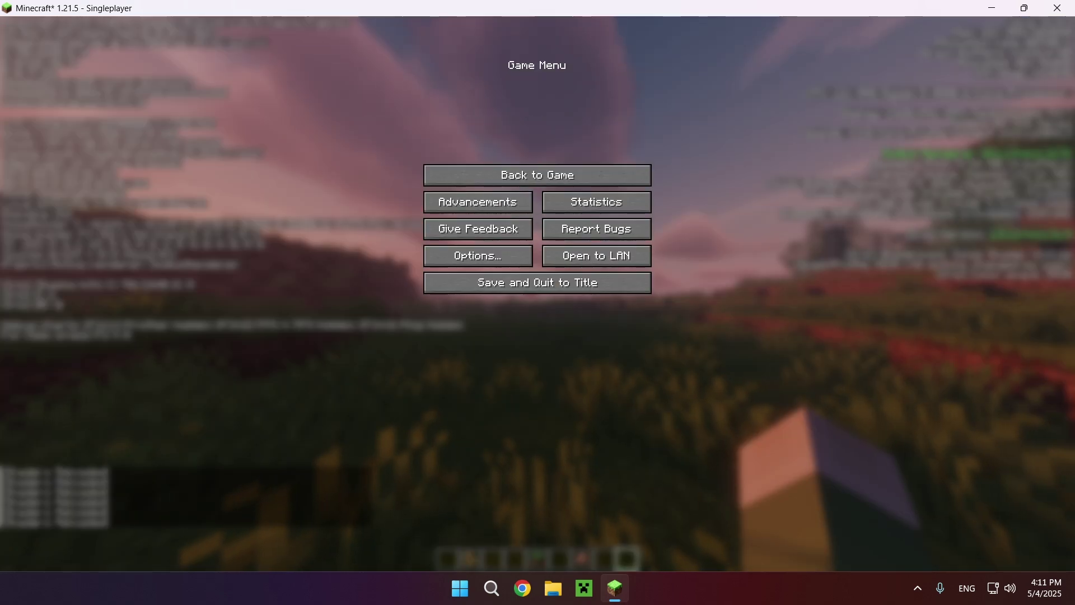
- Hide the debug overlay and view the shaded landscape from the air in third-person perspective
key(F3)
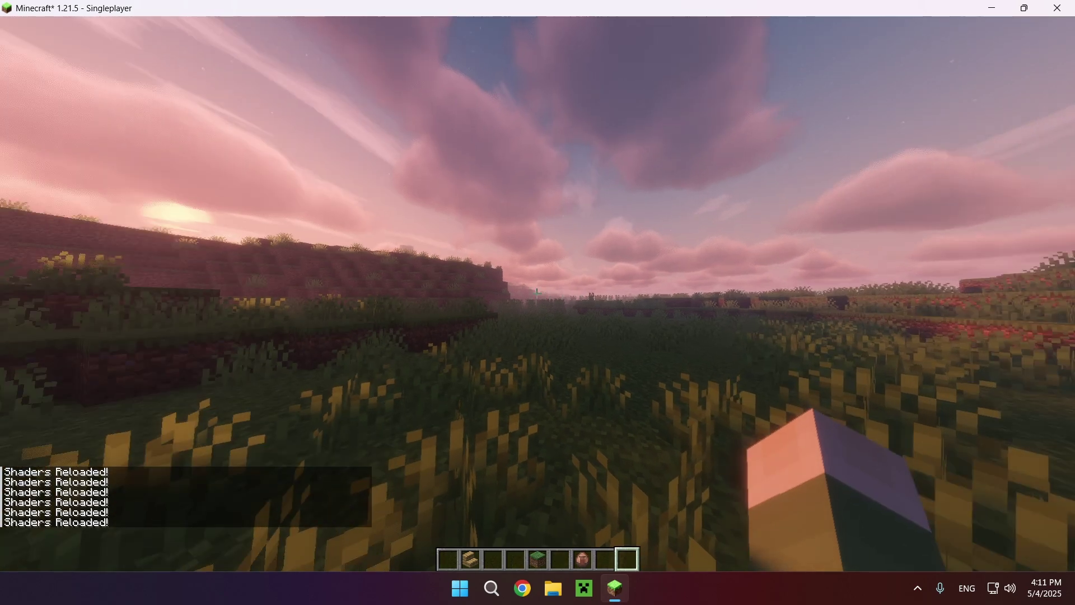
key(space)
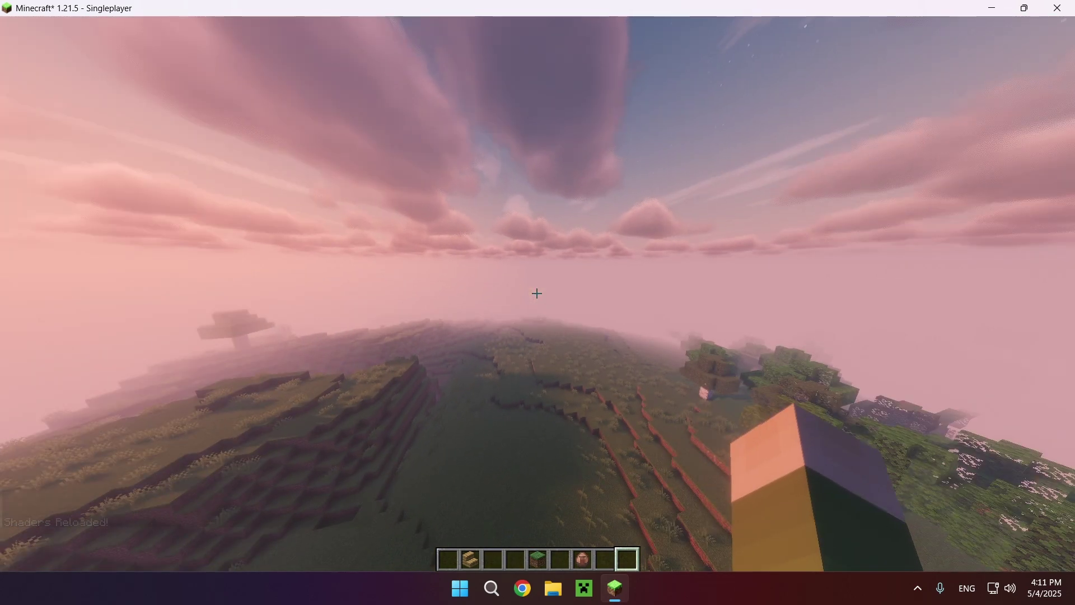
key(F5)
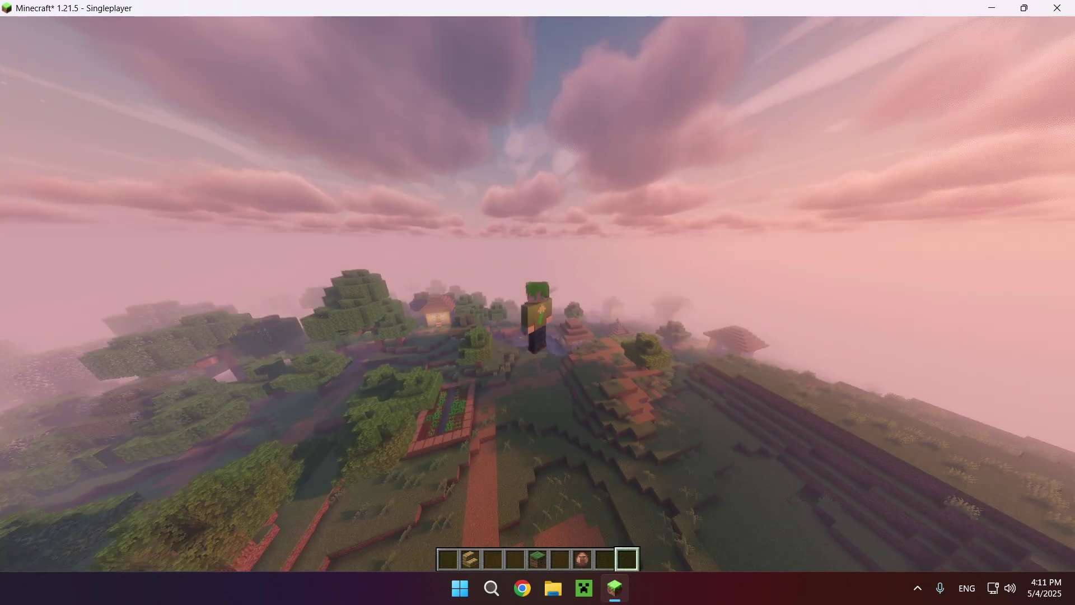